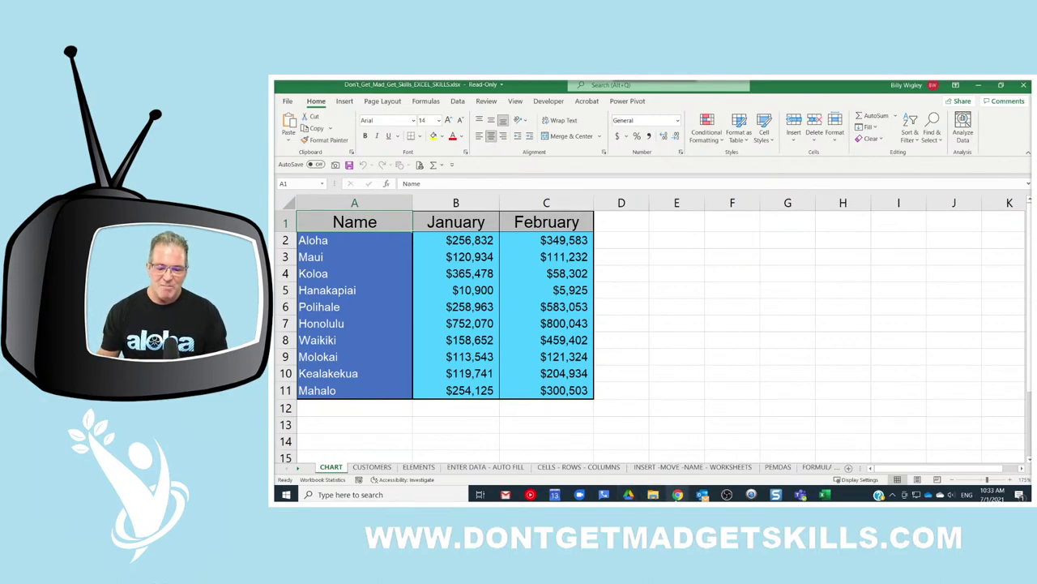
- Switch to Chrome to look through the upcoming 7 Steps To Excel Success live classes, and return to the Excel workbook
mouse_move(678, 494)
click(630, 463)
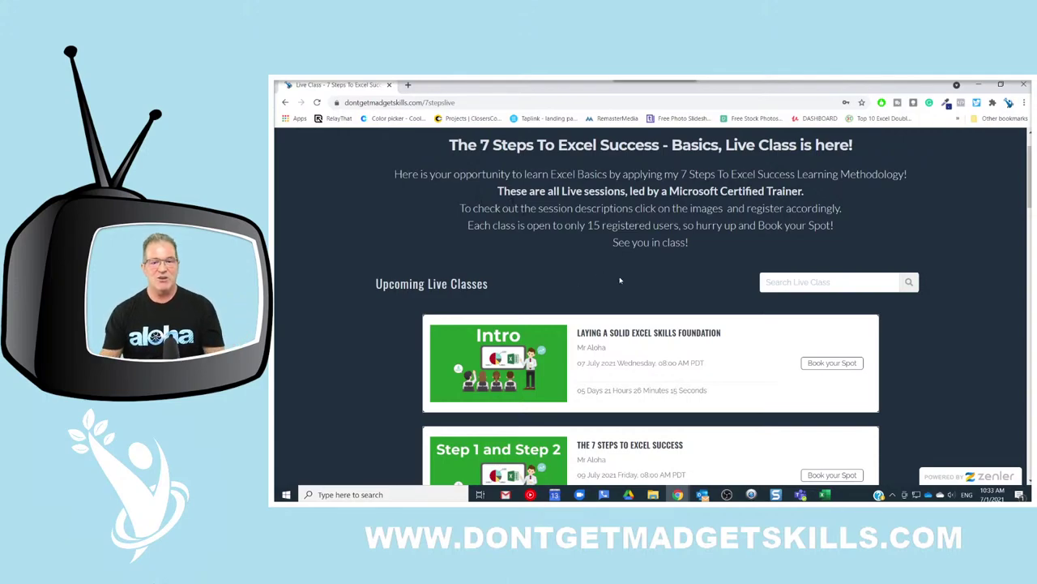
scroll(625, 287, down, 2)
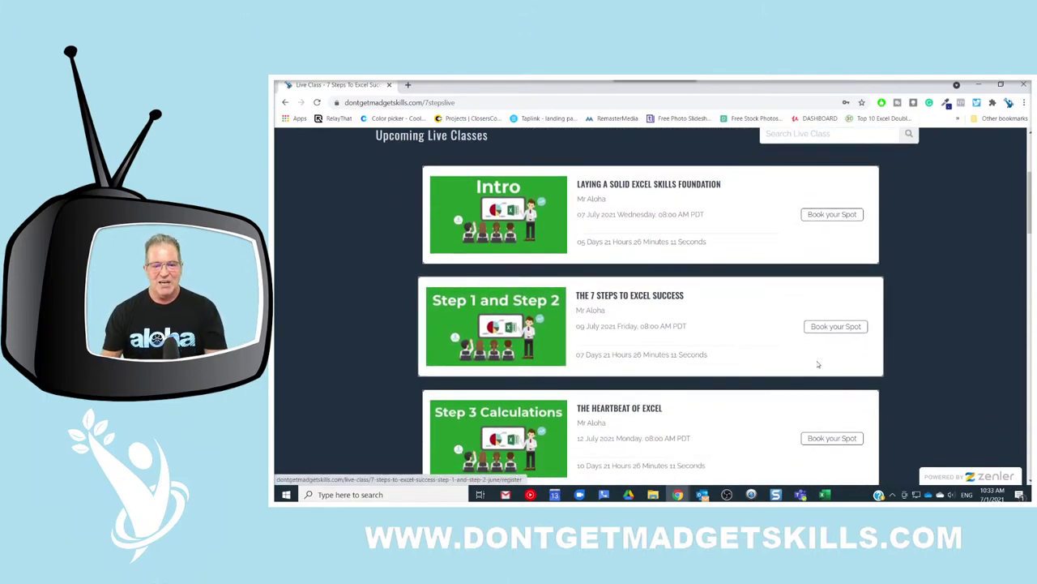
click(825, 494)
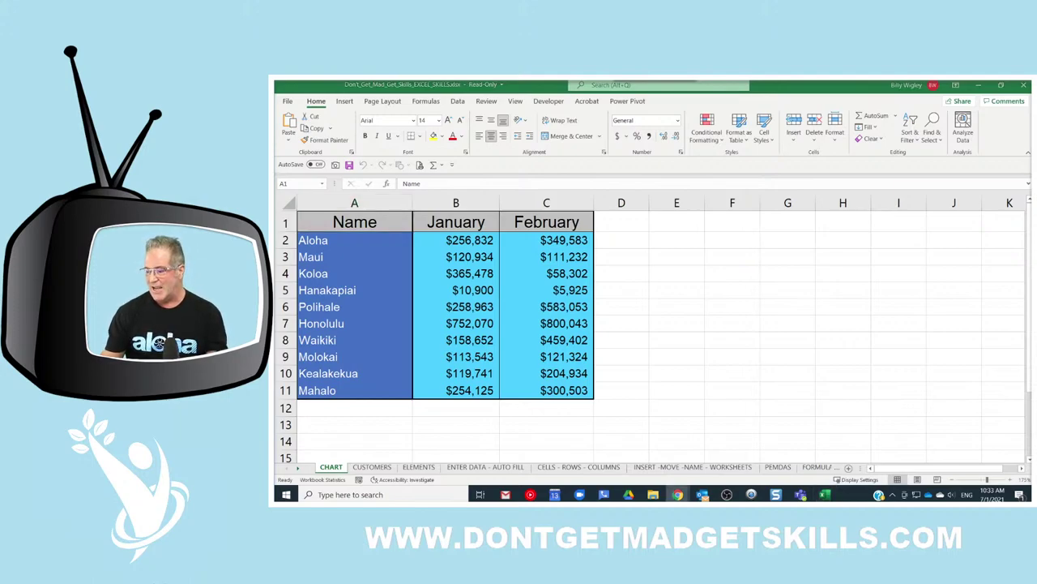
key(super+d)
key(super+d)
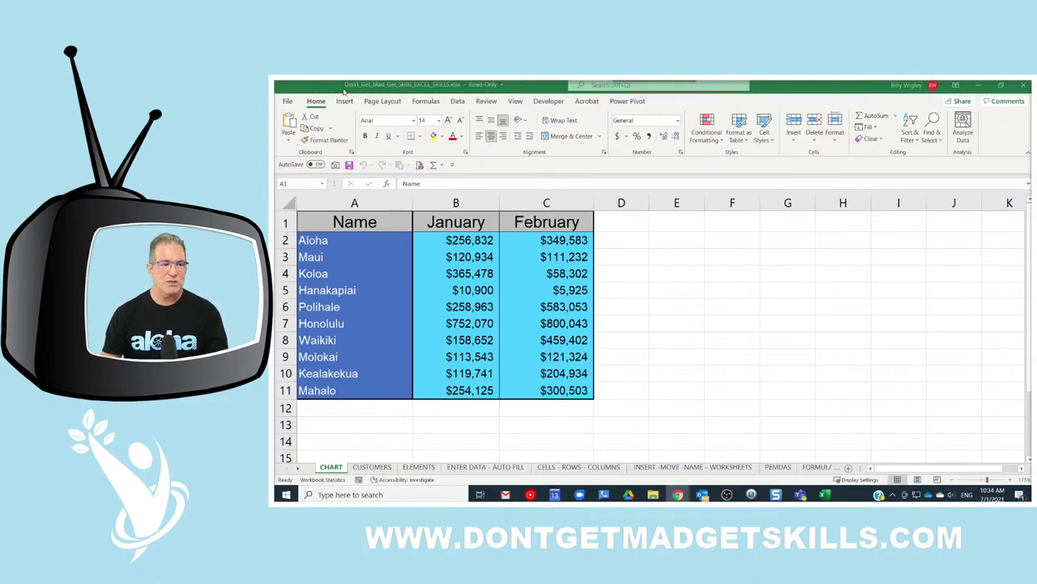
- Collapse the ribbon to its tab names, temporarily show the Home commands, and hide them again by returning to the worksheet
click(317, 103)
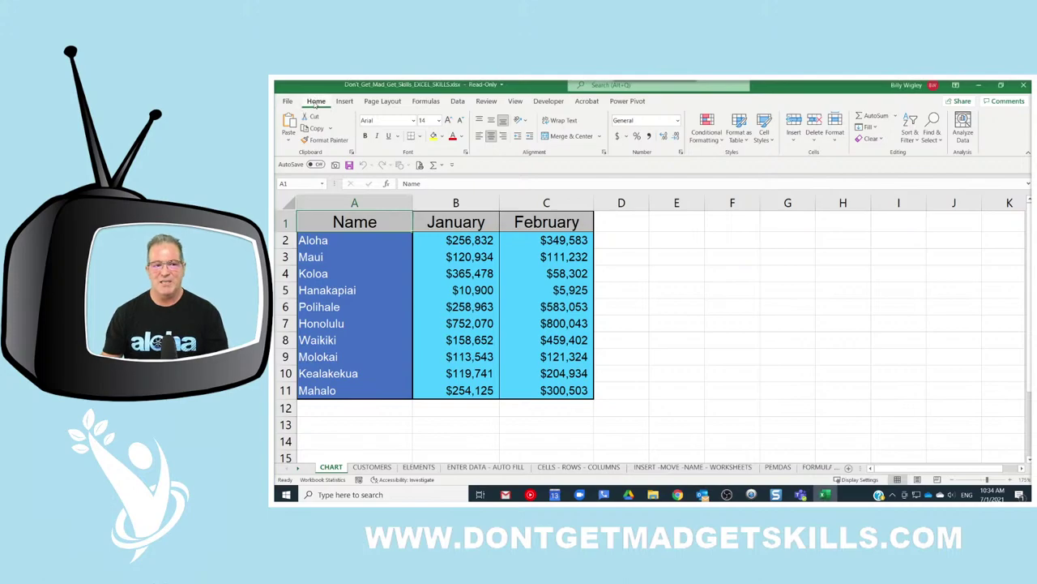
double_click(316, 103)
click(316, 103)
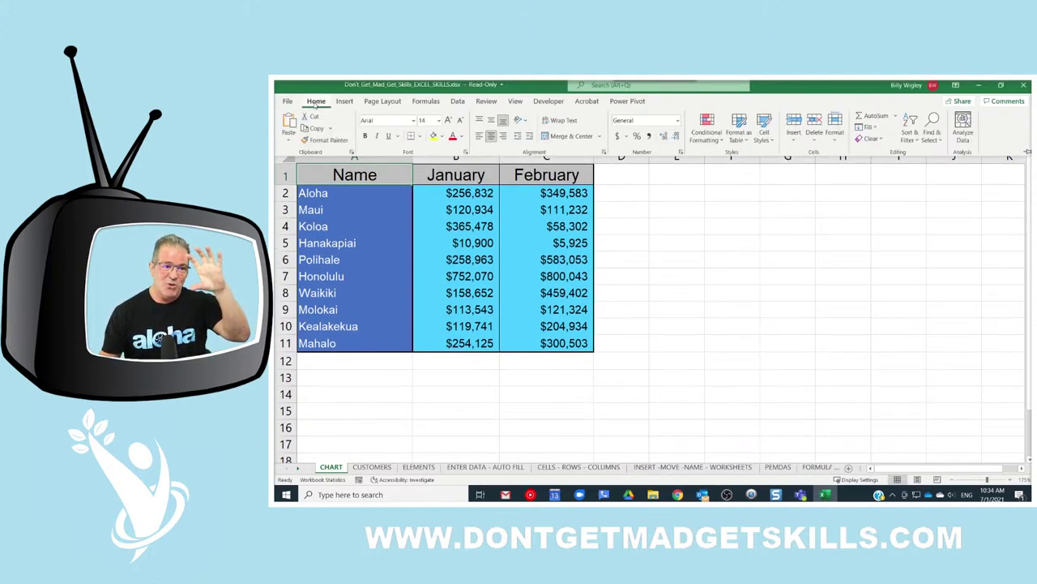
click(353, 192)
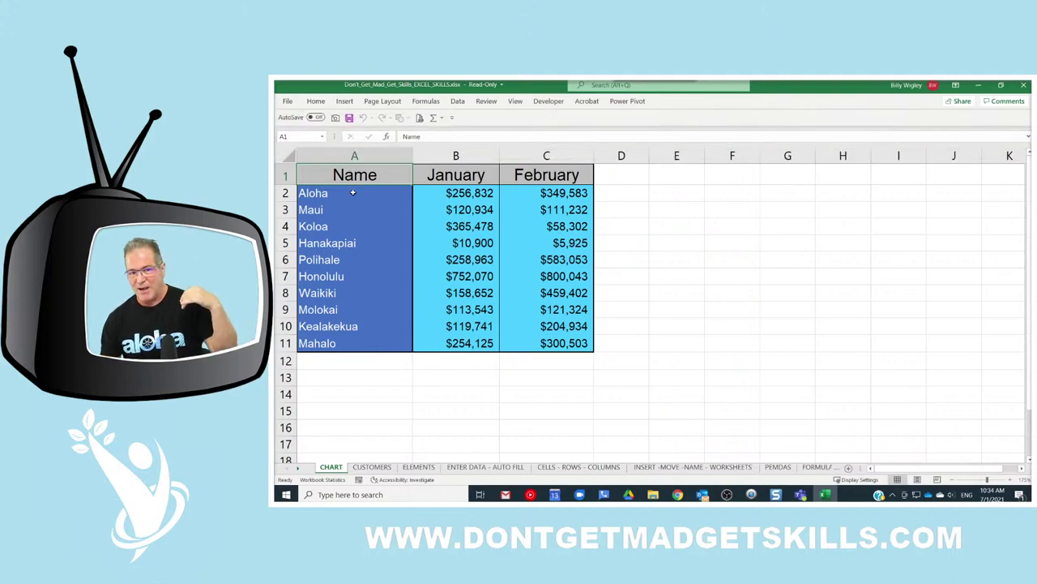
- Pin the ribbon open again and collapse it back to tab names only
click(316, 101)
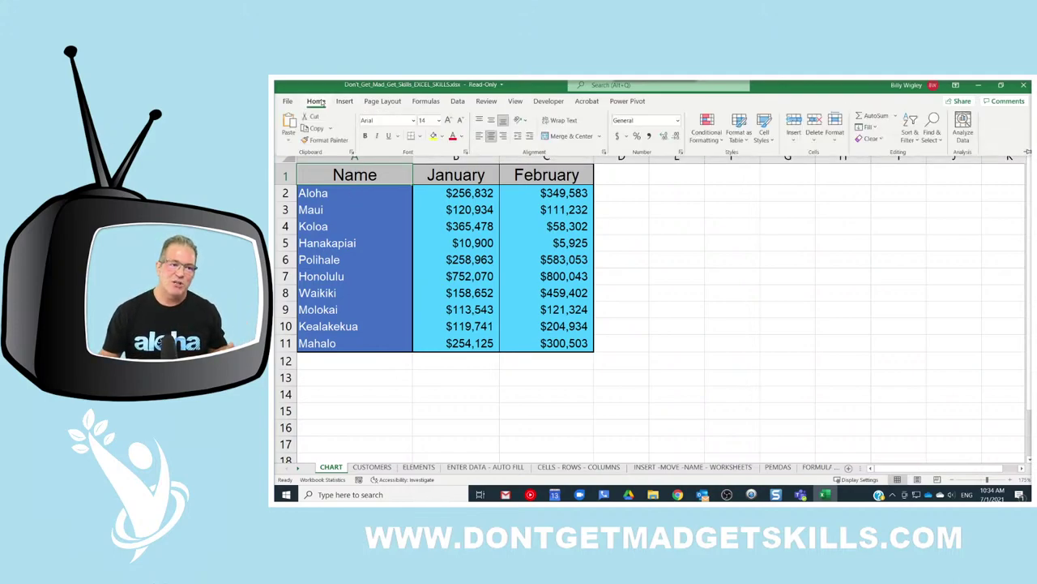
double_click(316, 100)
double_click(316, 101)
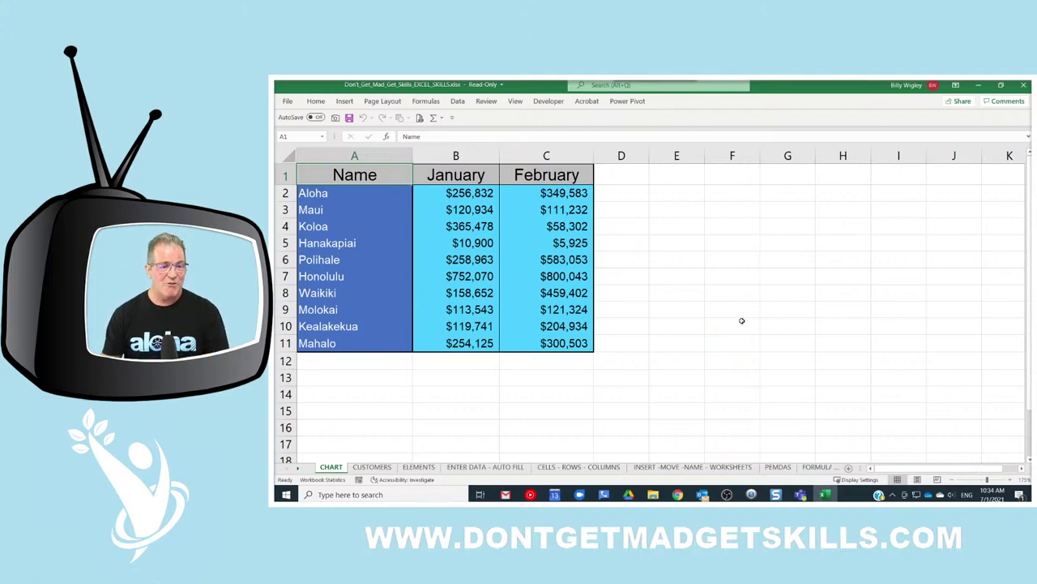
click(316, 102)
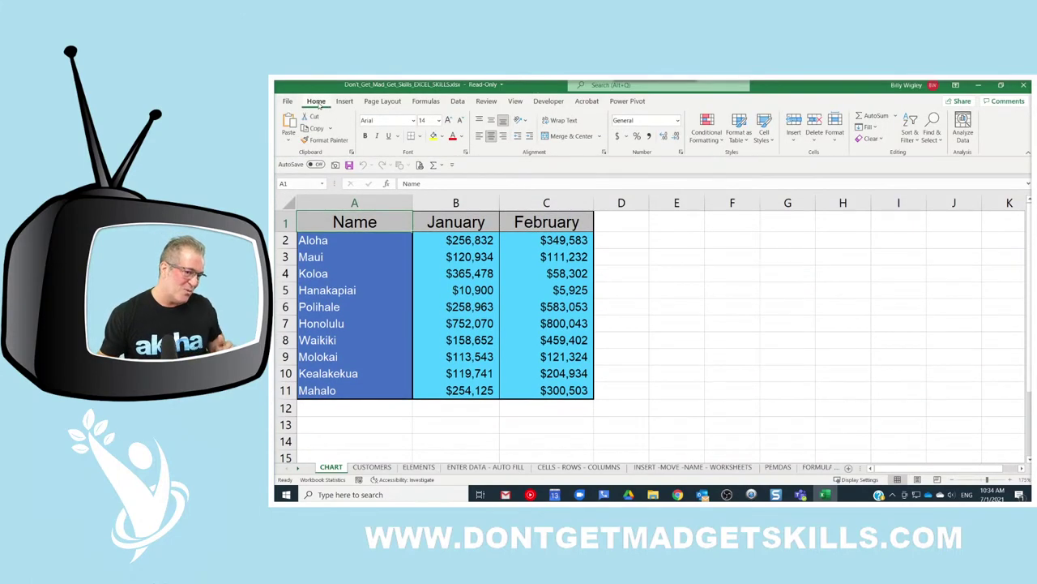
click(317, 102)
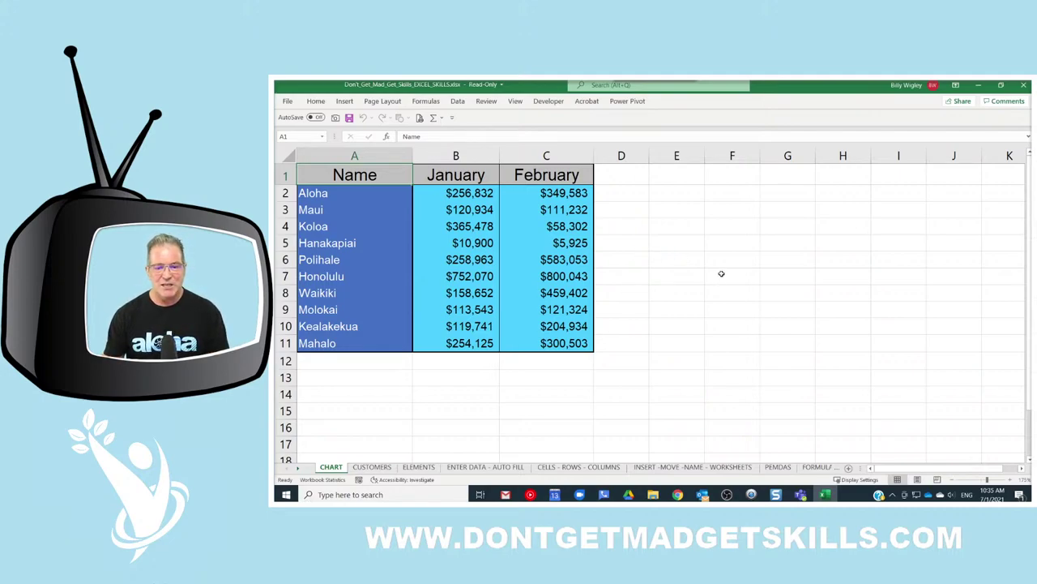
- Enter DATA in cell F4
click(719, 228)
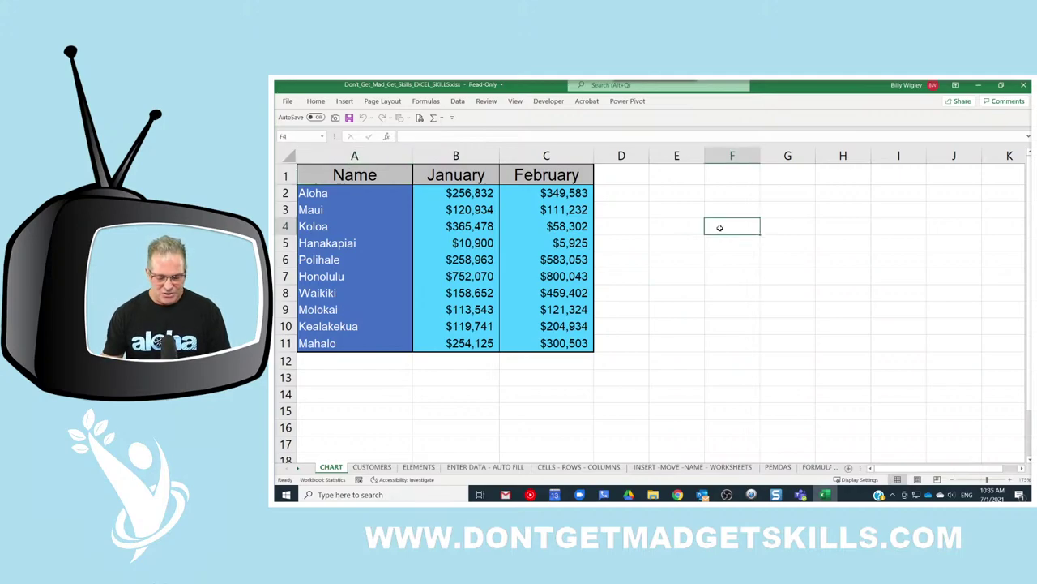
text(DATA)
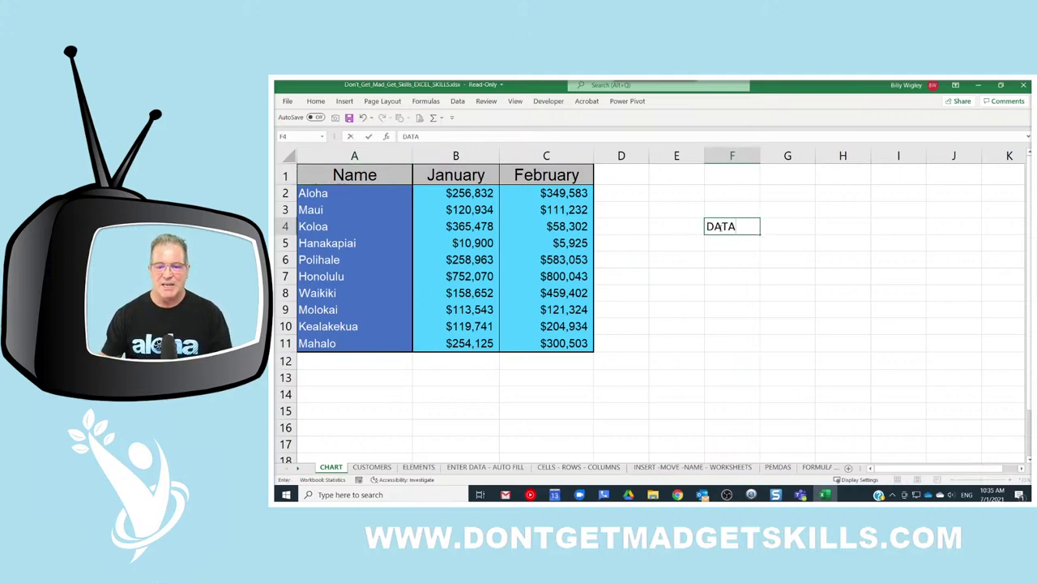
key(Return)
- Copy cell F4 and paste it into the non-adjacent cells F7, F10, E8 and G5 in one go
click(730, 229)
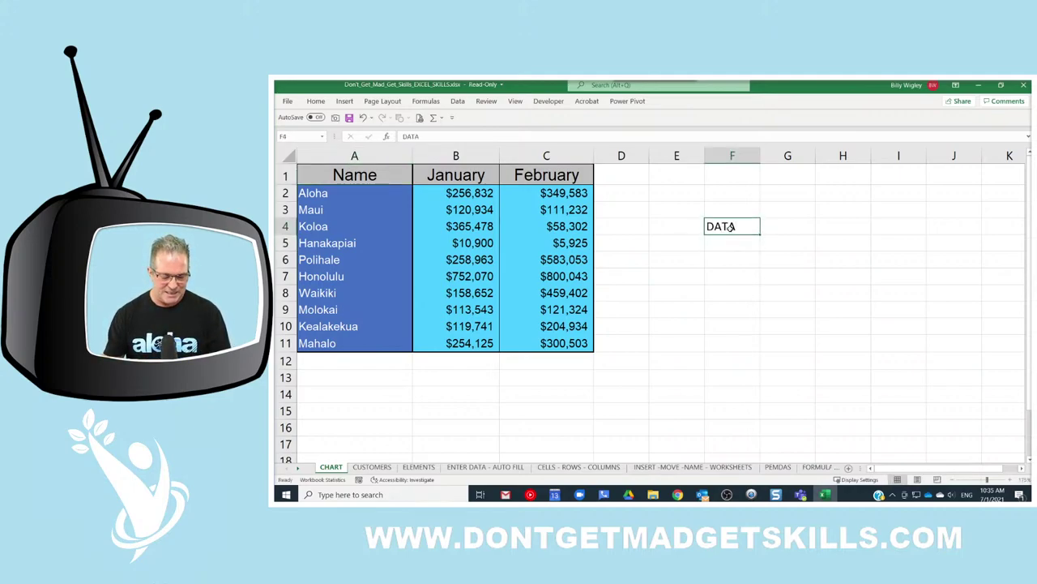
key(ctrl+c)
click(729, 276)
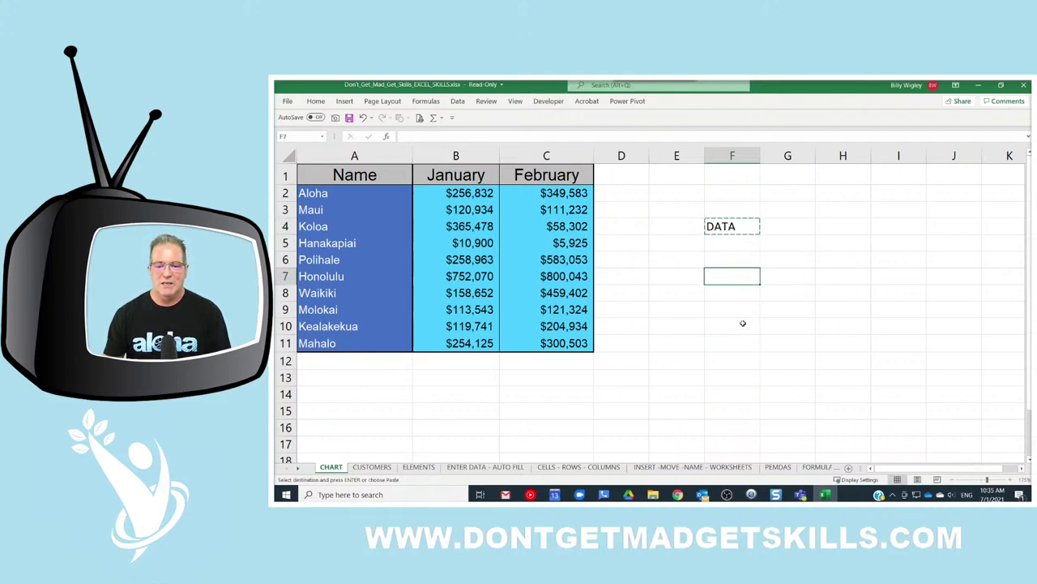
ctrl+click(724, 332)
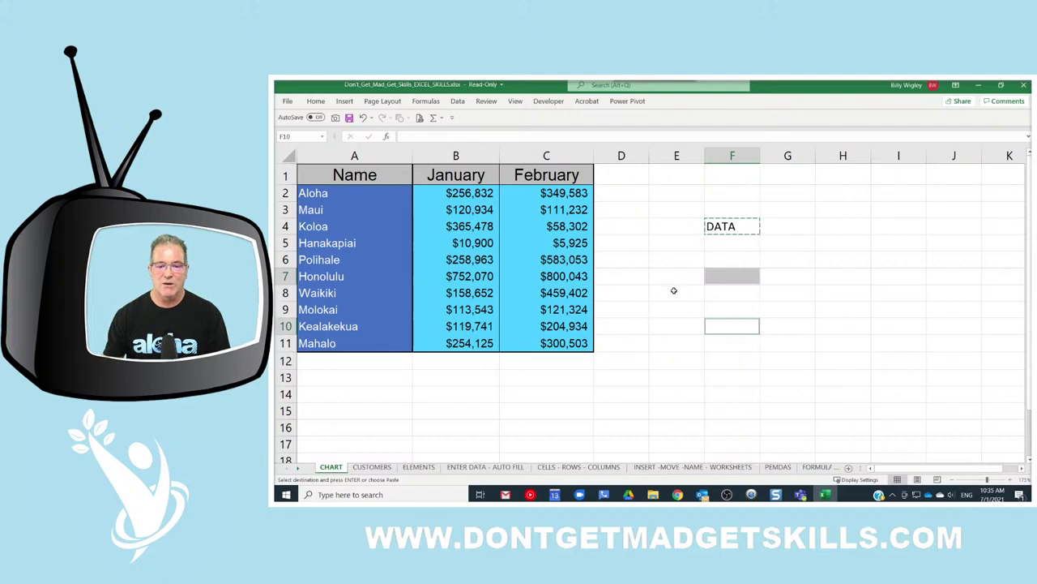
ctrl+click(674, 295)
ctrl+click(776, 240)
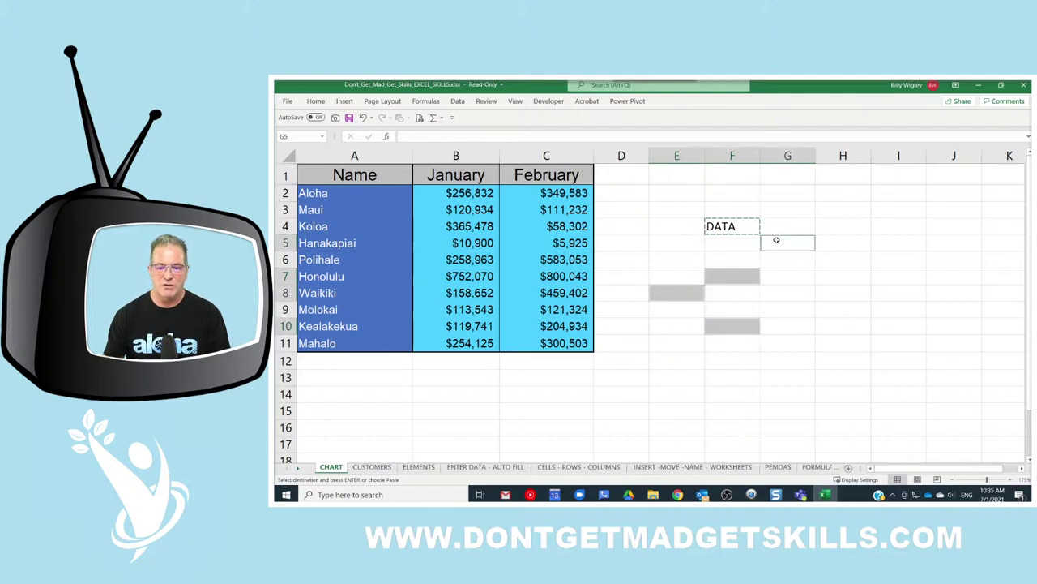
key(ctrl+v)
key(Escape)
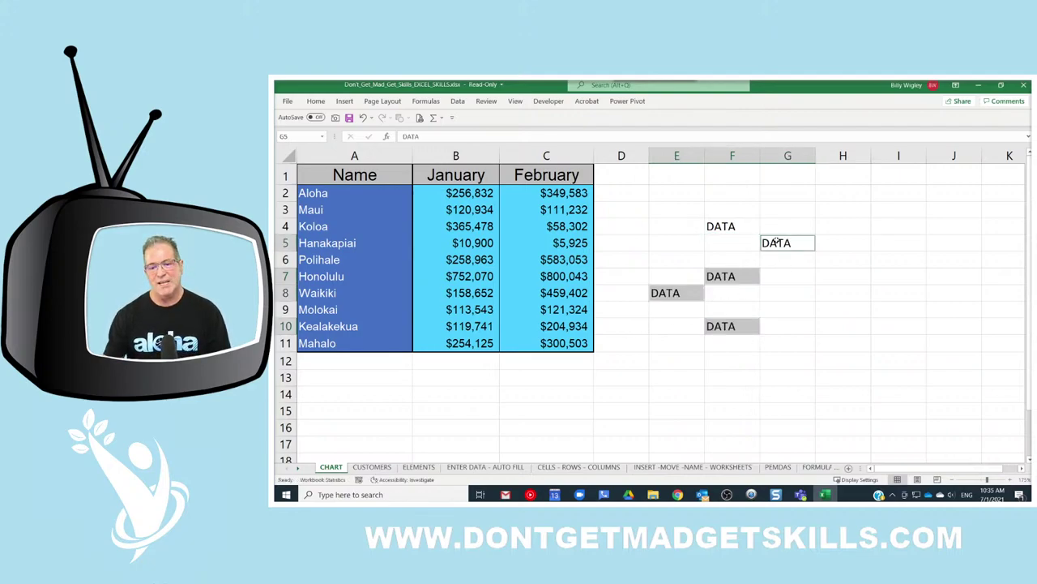
click(802, 288)
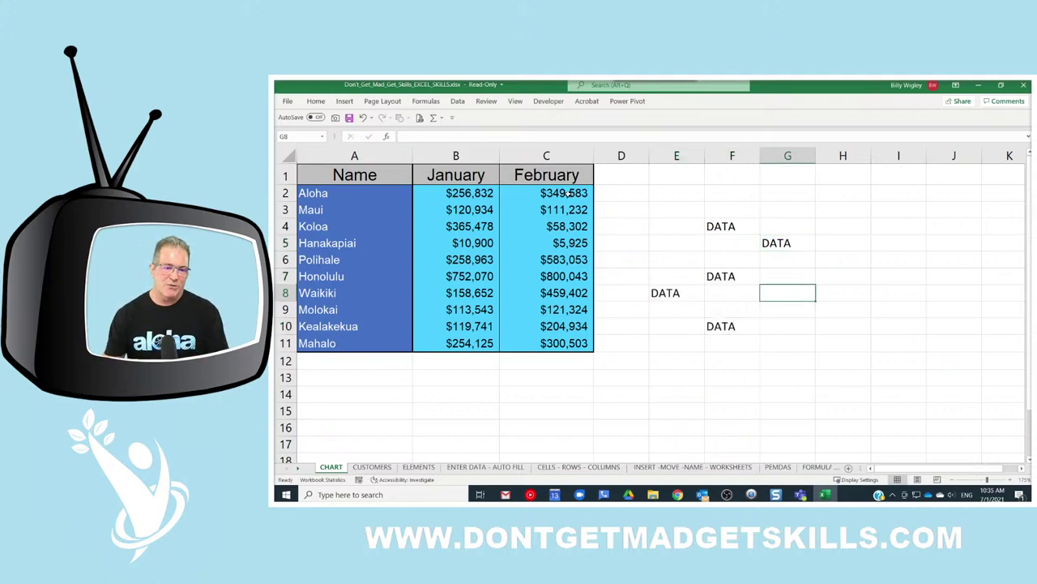
- Apply the formatting of cell C2 to cell F4 with a single use of Format Painter
click(567, 192)
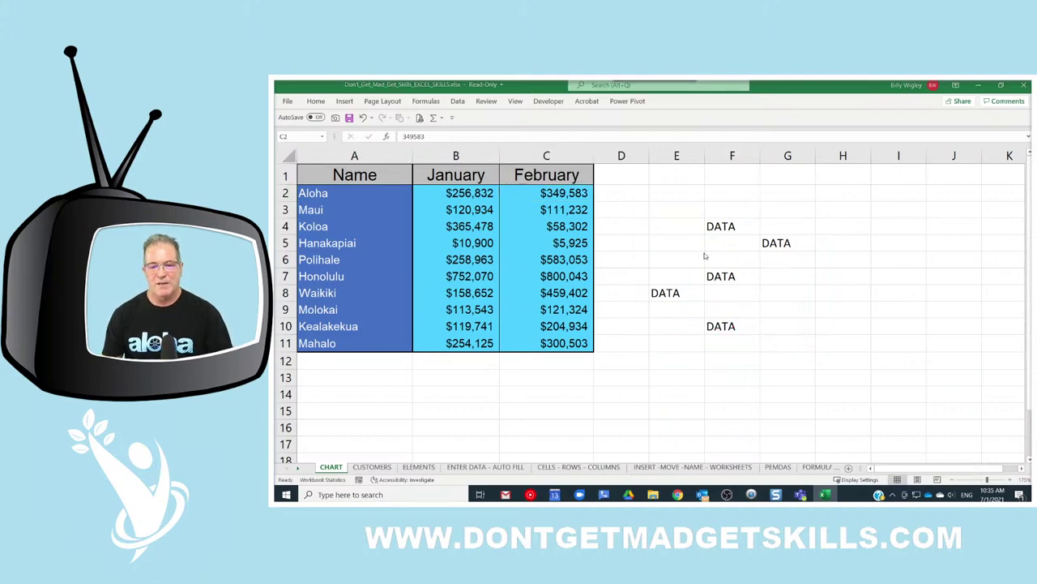
click(315, 102)
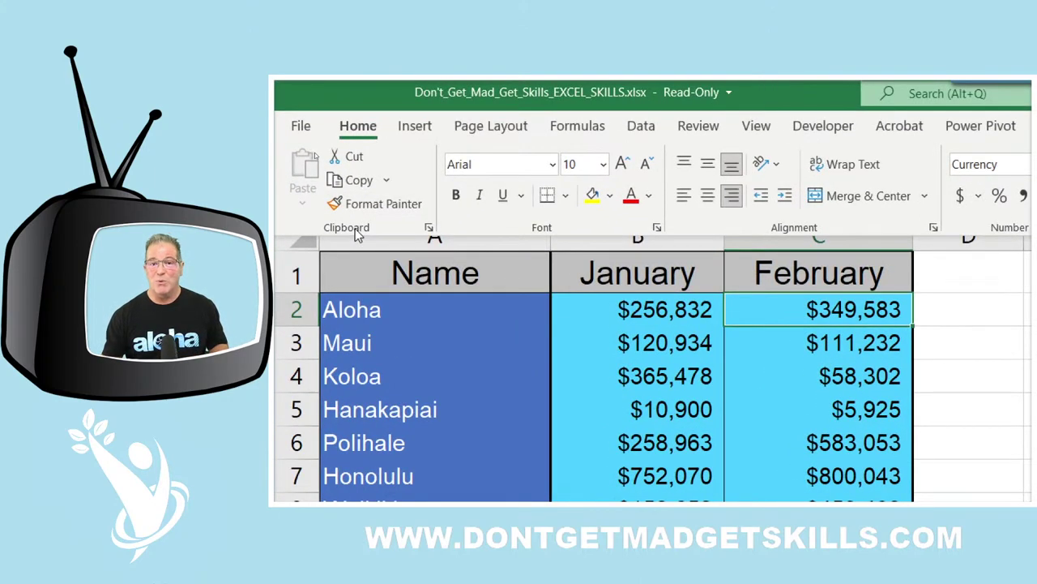
click(373, 205)
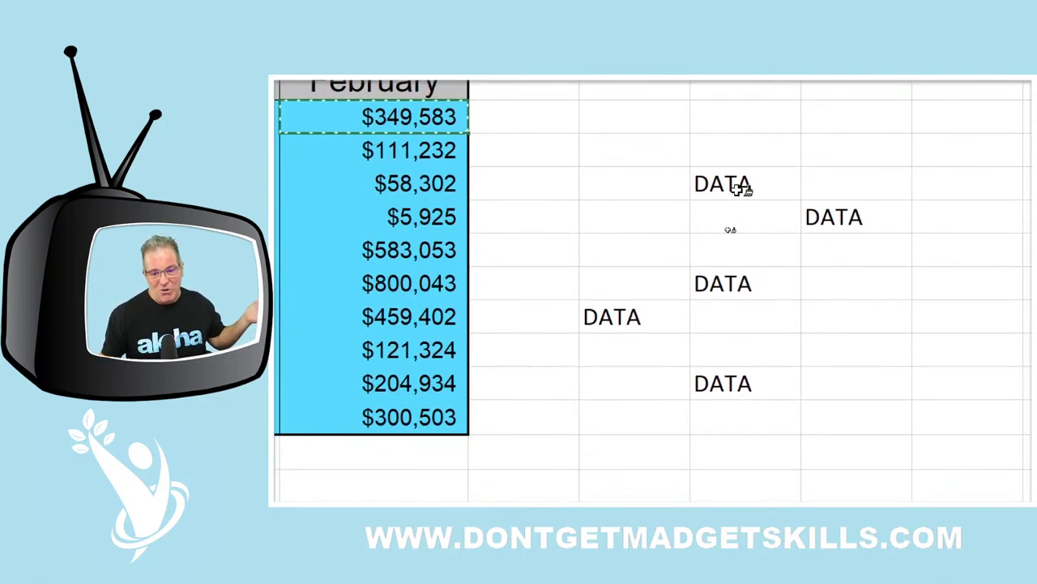
click(738, 189)
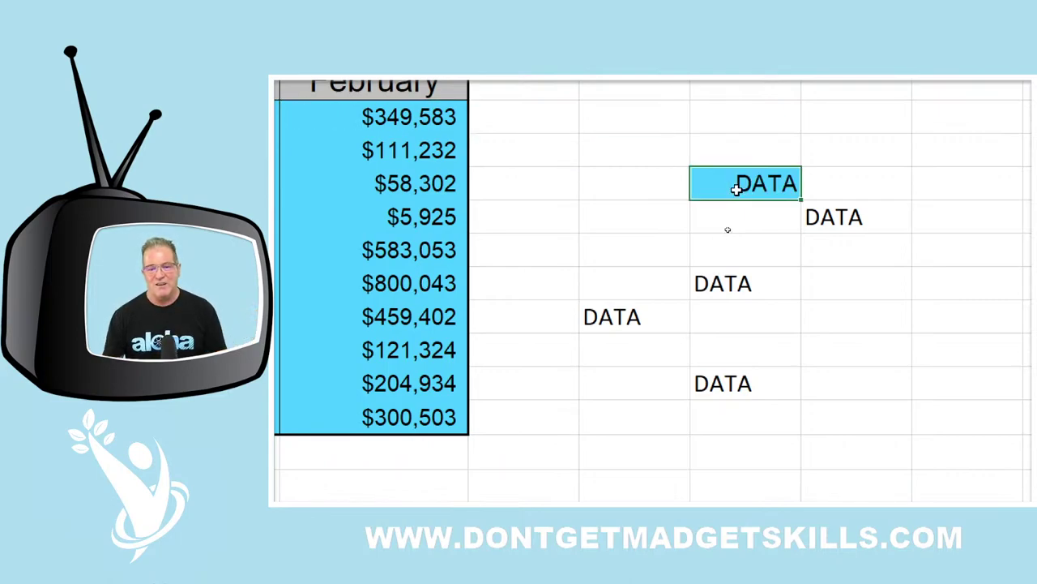
- Undo the formatting painted onto cell F4 and clear the copy selection around C2
click(721, 290)
click(623, 328)
click(745, 408)
click(452, 121)
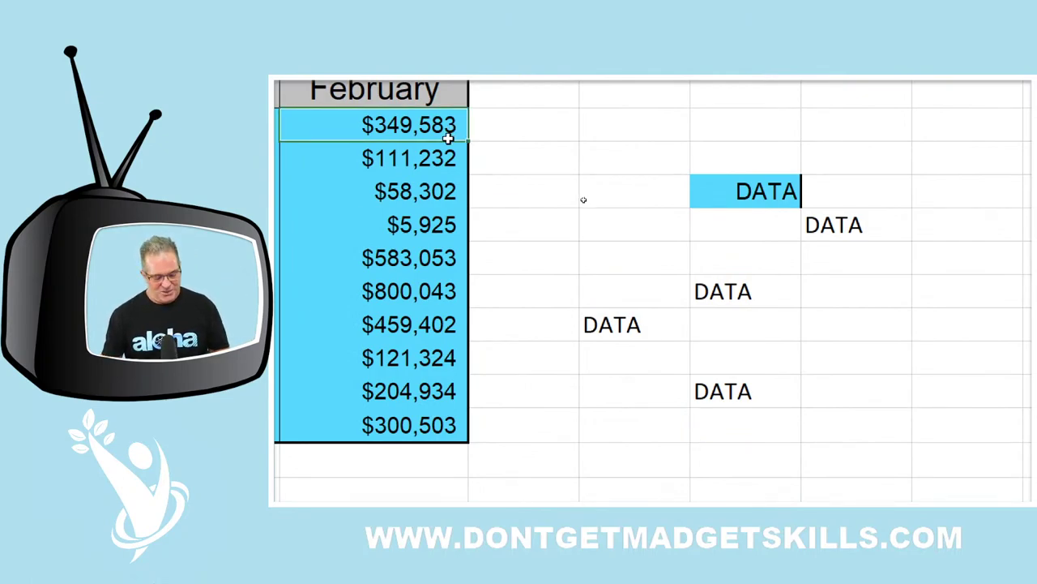
key(ctrl+c)
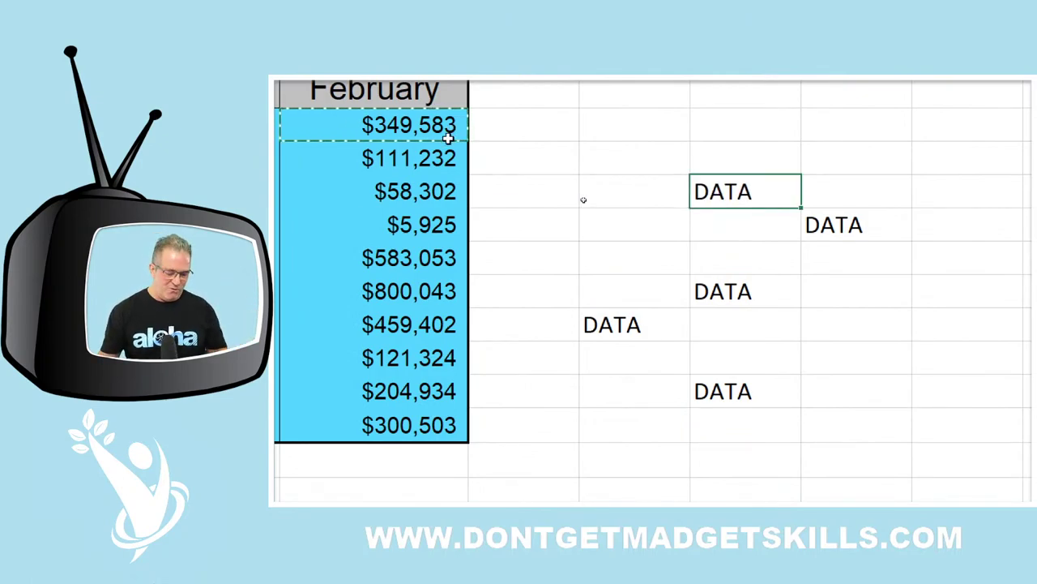
key(Escape)
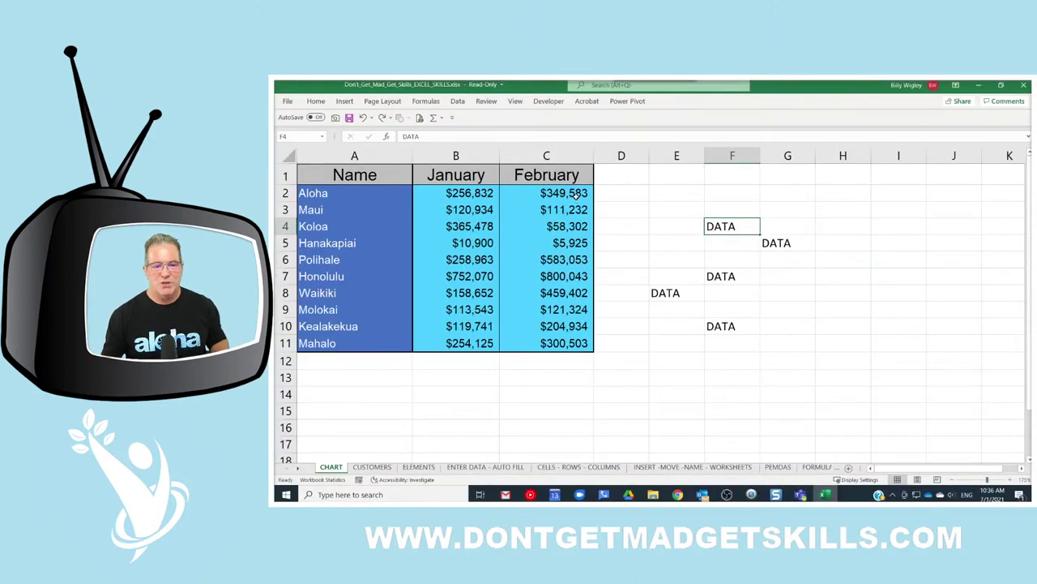
- Keep Format Painter active with the formatting of cell C2 and apply it to the DATA cells F4, G5, F7, F10 and E8
click(432, 169)
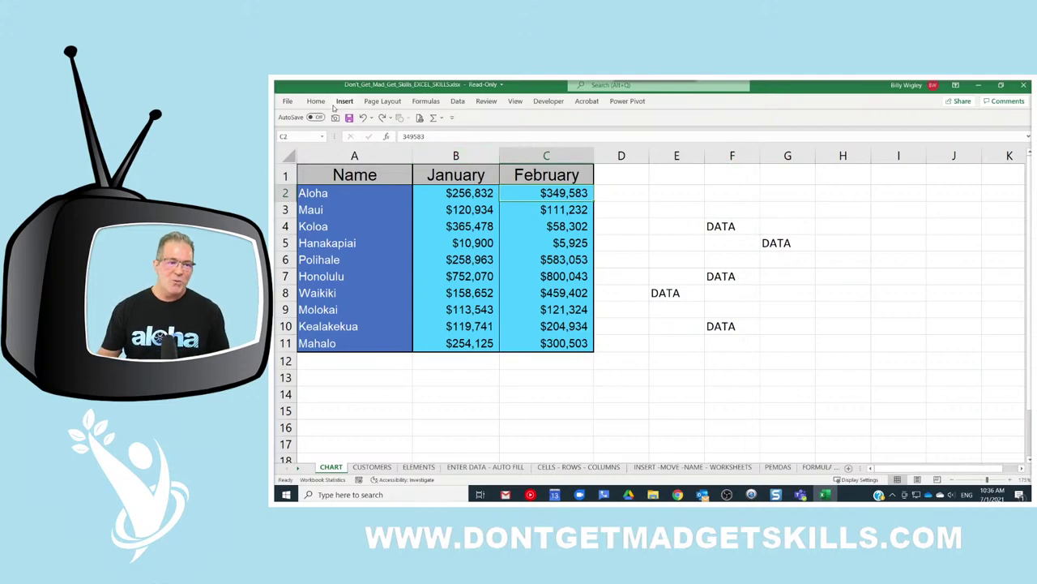
click(316, 101)
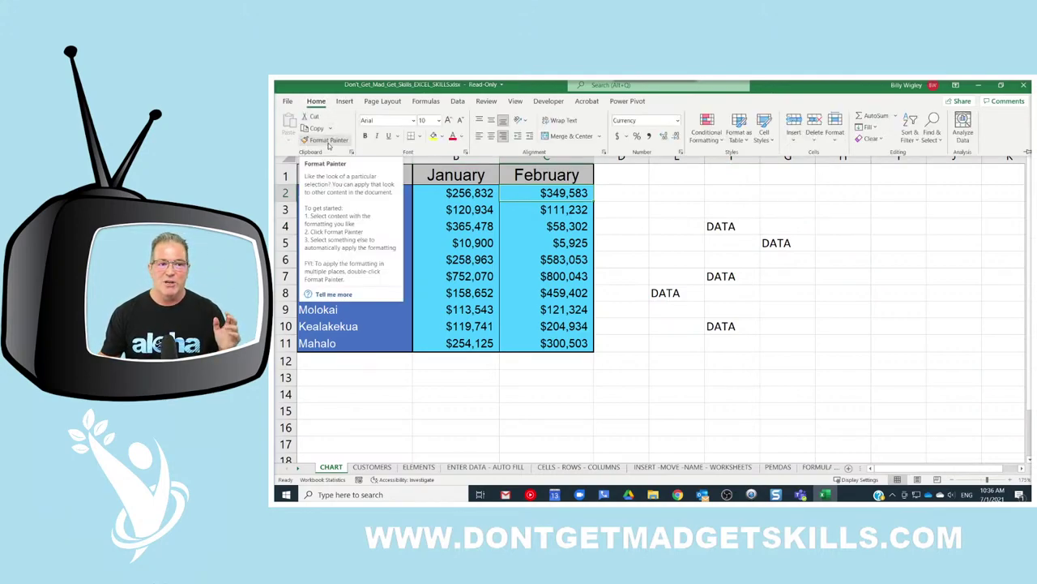
click(327, 140)
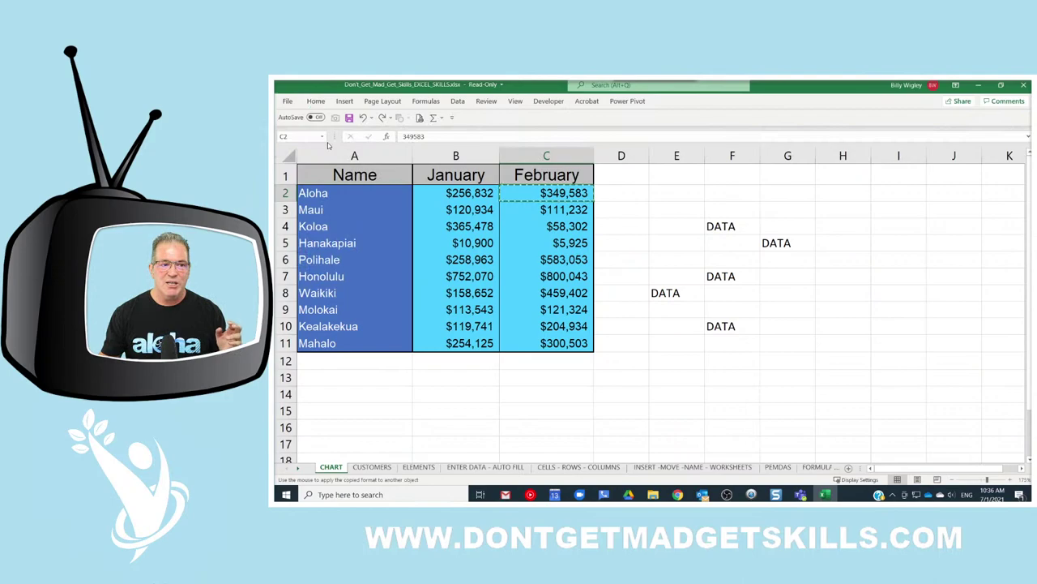
click(736, 229)
click(786, 244)
click(742, 276)
click(733, 322)
click(676, 293)
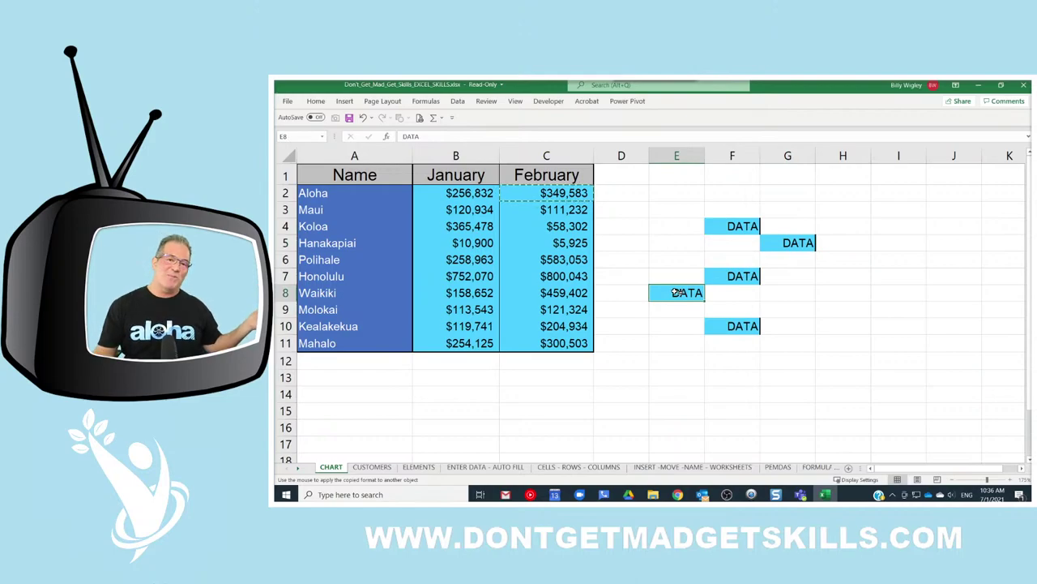
- Paint the formatting of C2 onto scattered empty cells in columns D to I, rows 2 to 14, and leave Format Painter
click(677, 259)
click(621, 226)
click(677, 209)
drag(732, 192, 788, 209)
click(898, 209)
drag(898, 260, 898, 276)
mouse_move(898, 309)
mouse_down()
mouse_move(898, 331)
mouse_move(842, 343)
mouse_up()
drag(620, 377, 677, 394)
drag(787, 343, 788, 377)
drag(843, 260, 843, 276)
drag(843, 226, 843, 242)
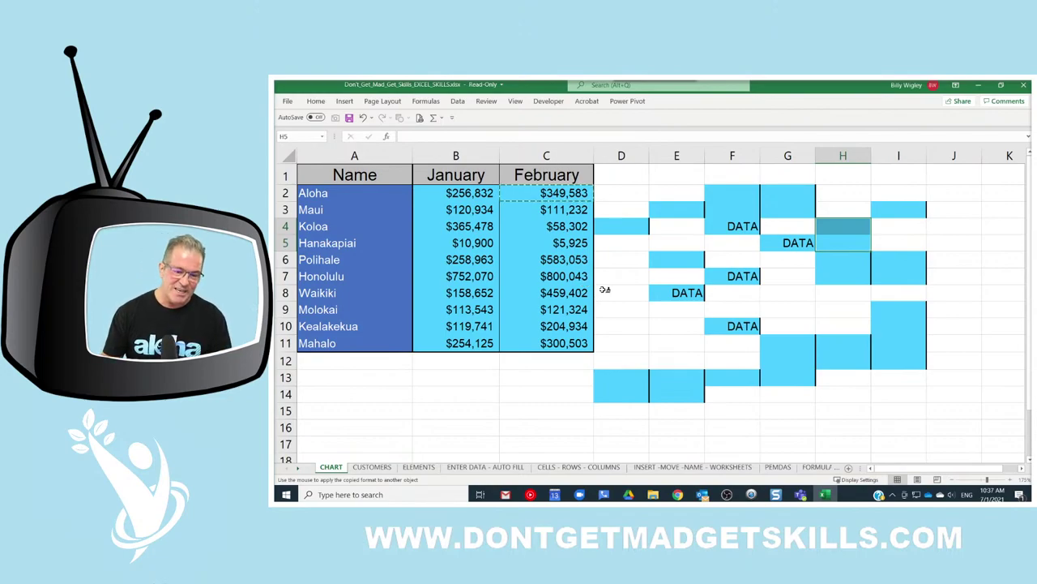
key(ctrl+v)
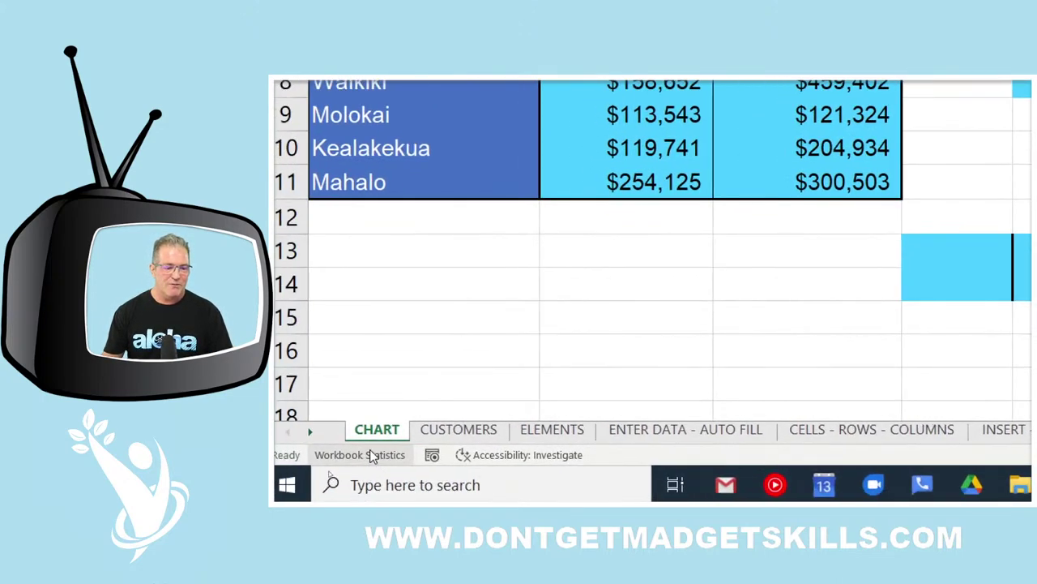
- Examine the worksheet options for the CHART sheet, including Rename
scroll(369, 409, up, 2)
scroll(369, 408, down, 1)
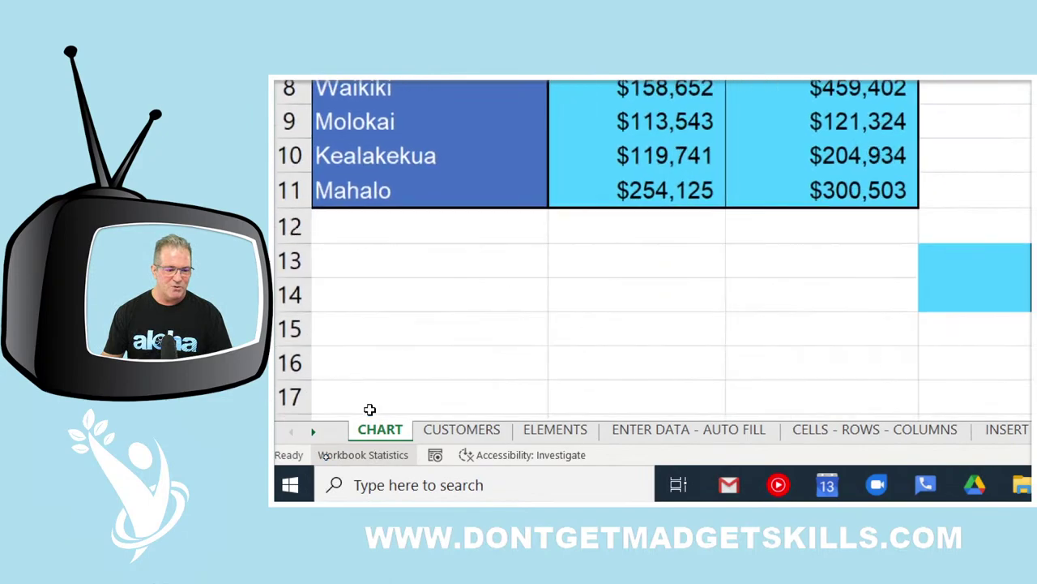
scroll(370, 409, down, 1)
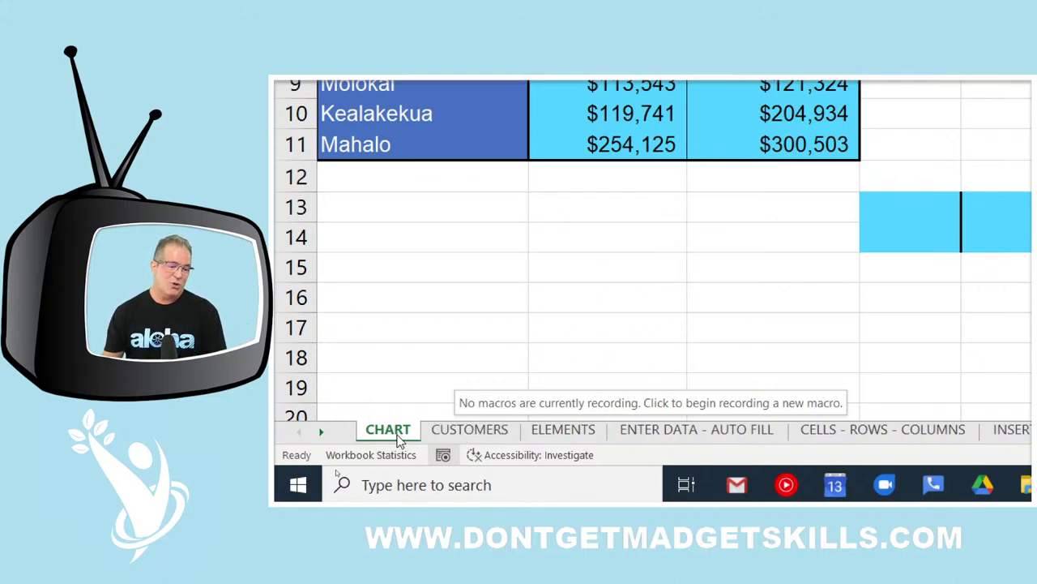
right_click(403, 441)
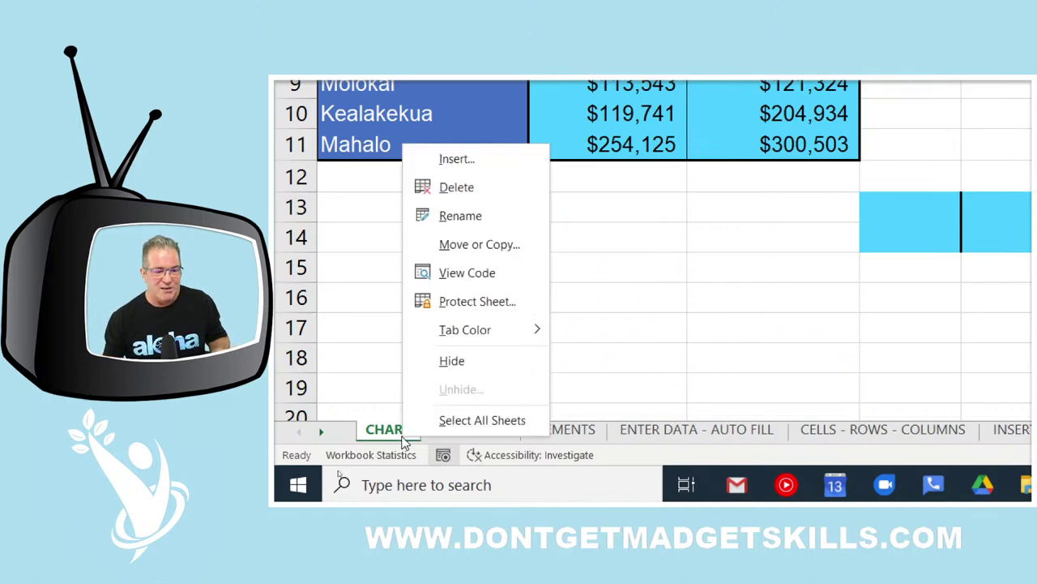
key(Escape)
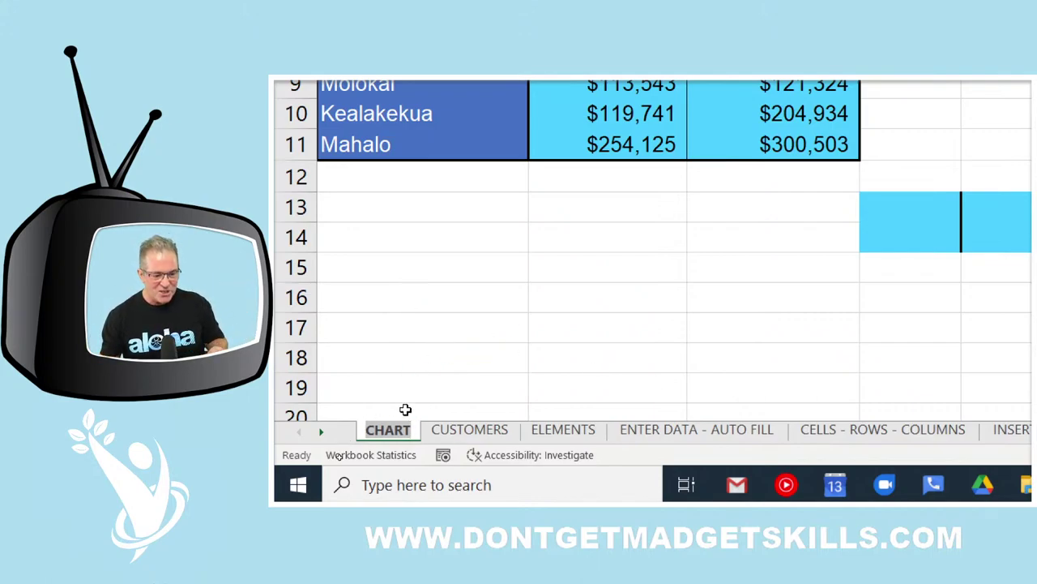
click(412, 387)
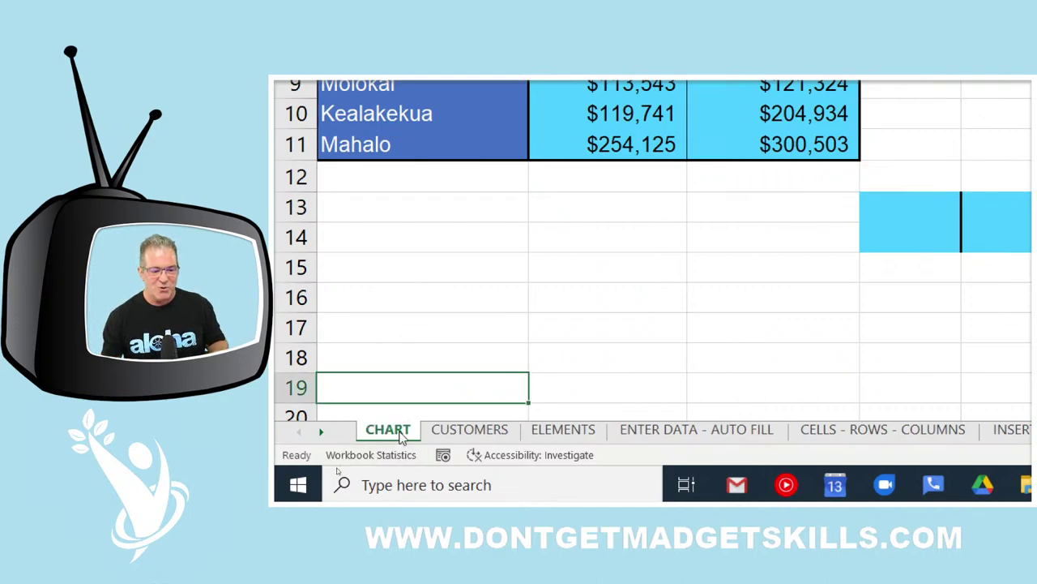
right_click(402, 437)
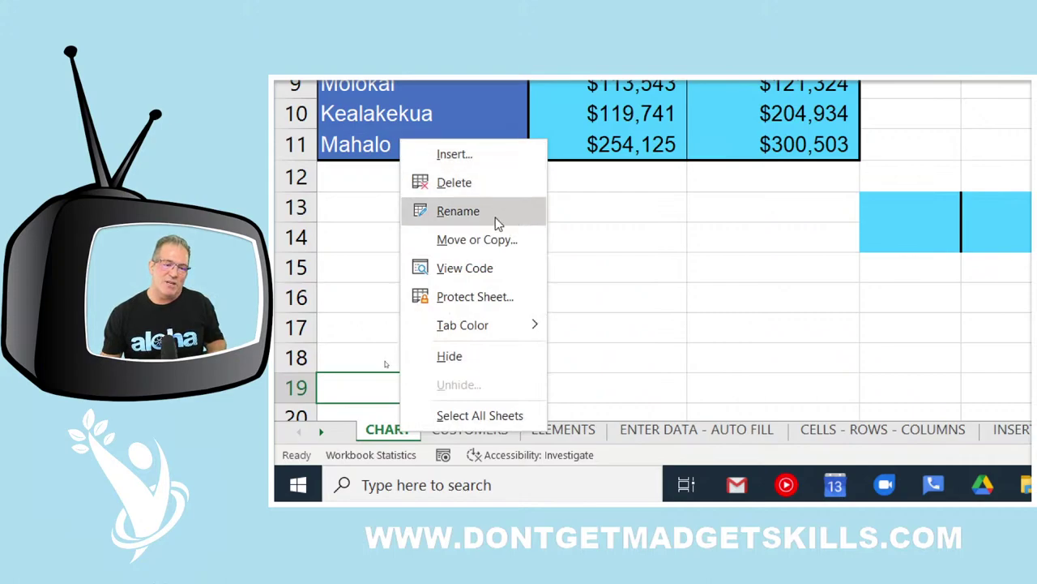
key(Escape)
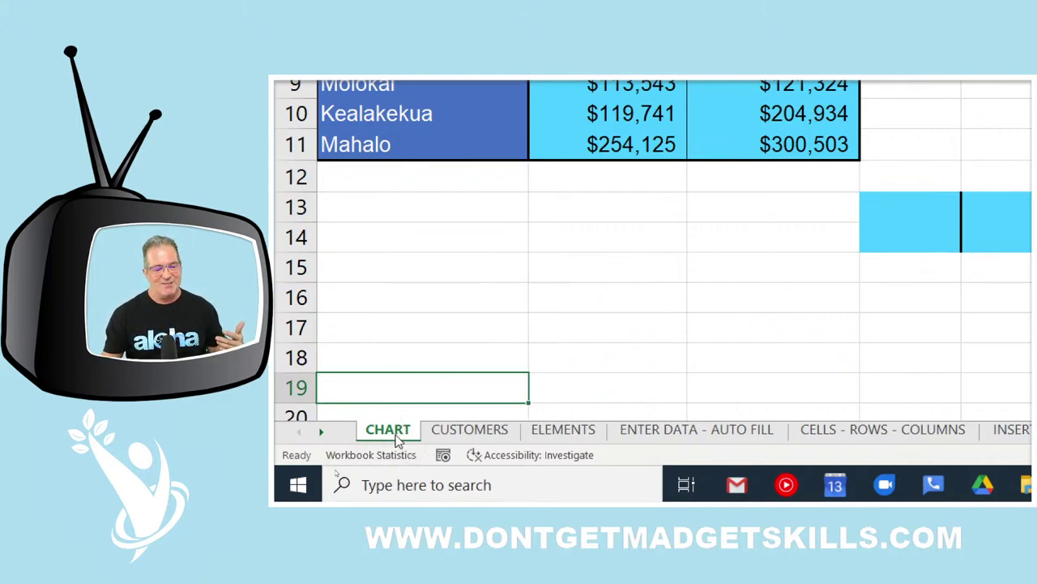
- Rename the CHART worksheet as CHART 1 directly on its sheet name
double_click(396, 432)
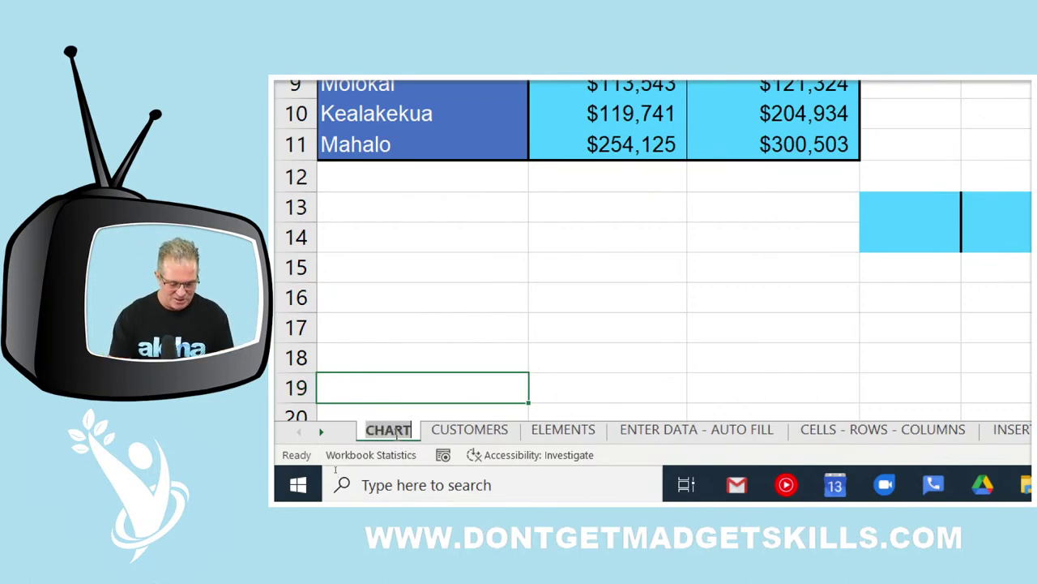
text(CHART 1)
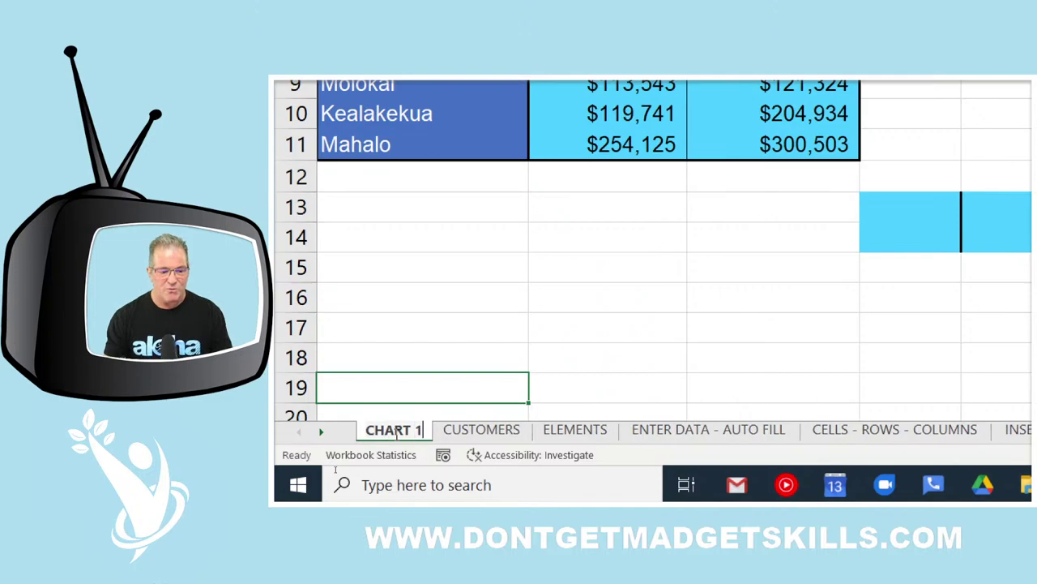
key(Return)
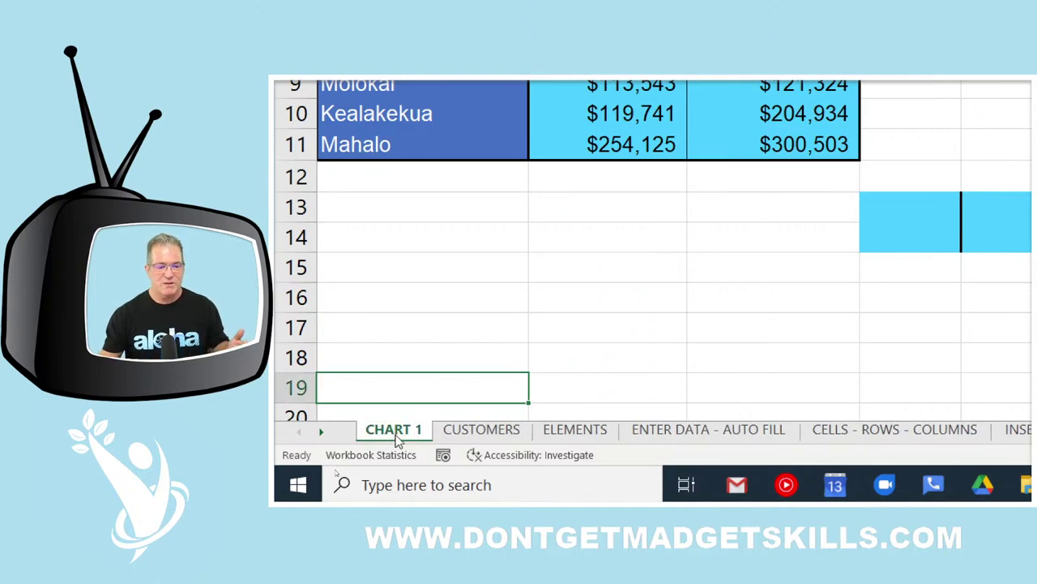
- Rename the CUSTOMERS worksheet as CUSTOMERS LIST by adding LIST to its existing name
click(512, 433)
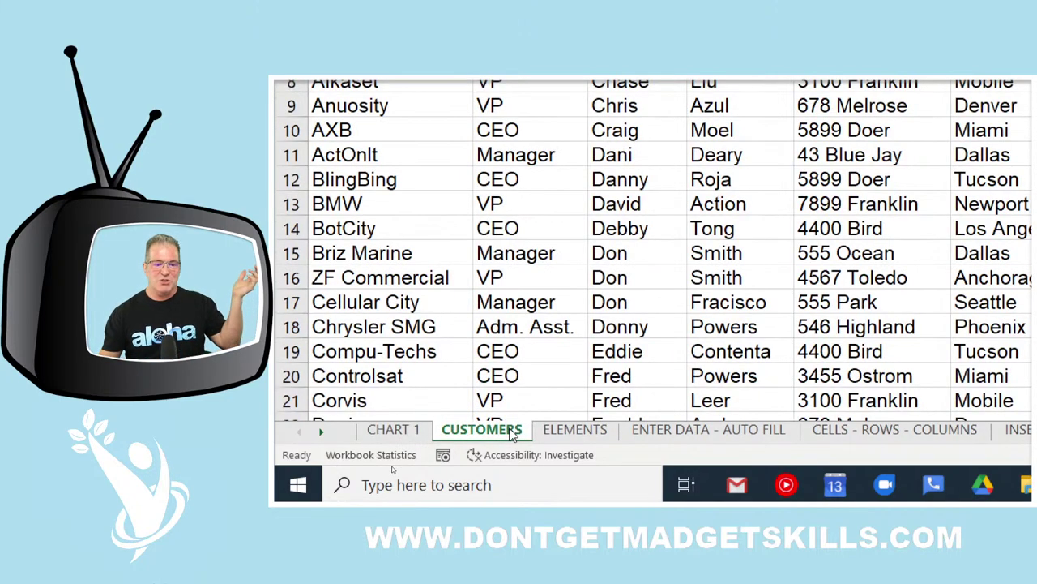
double_click(512, 434)
key(End)
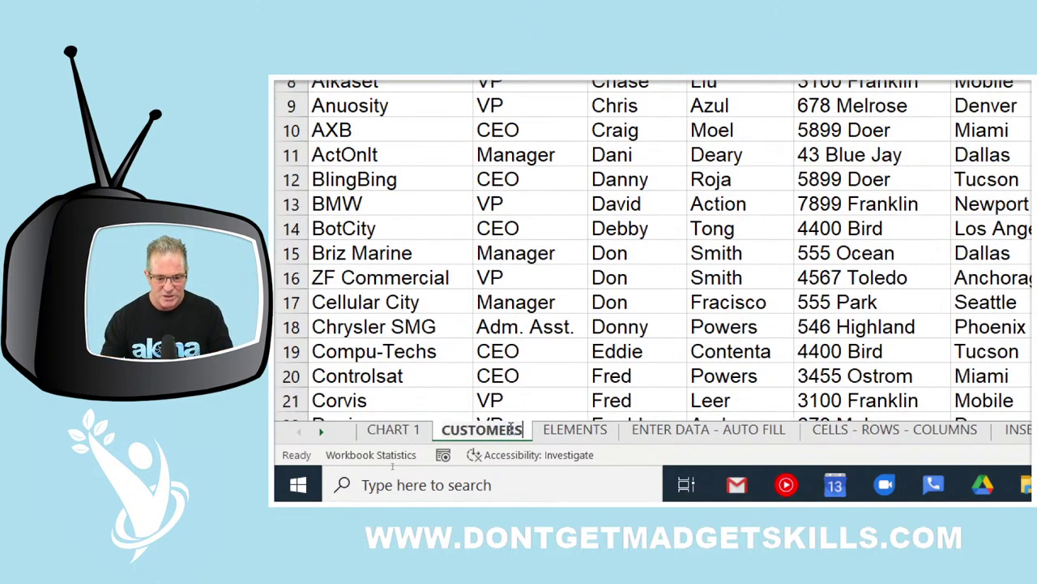
text(LIST)
key(Return)
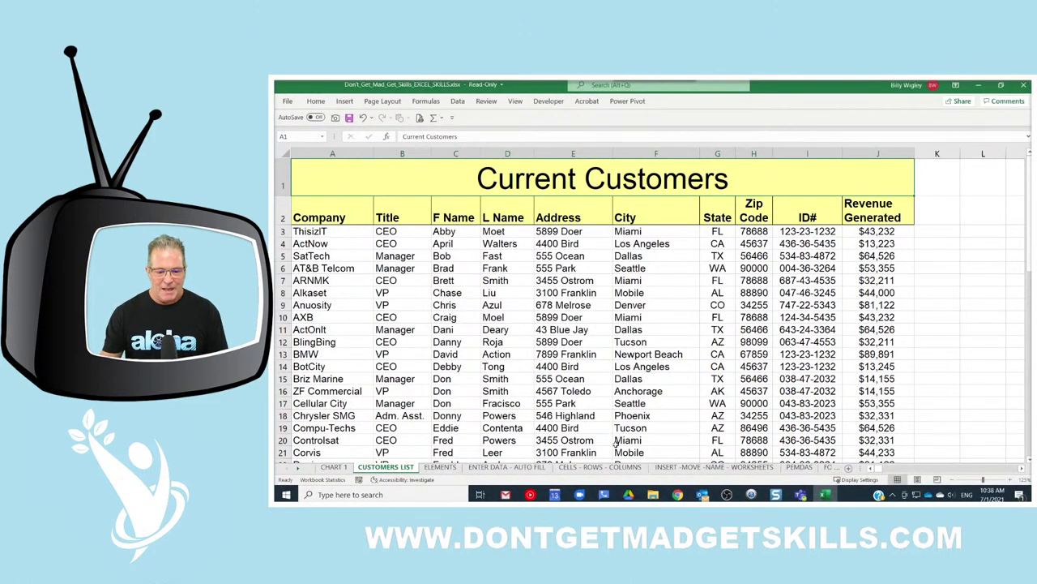
- Clear cell D3 on the CELLS - ROWS - COLUMNS sheet and list Apples, Oranges, Kiwi and Pineapples in A1:A4
click(573, 467)
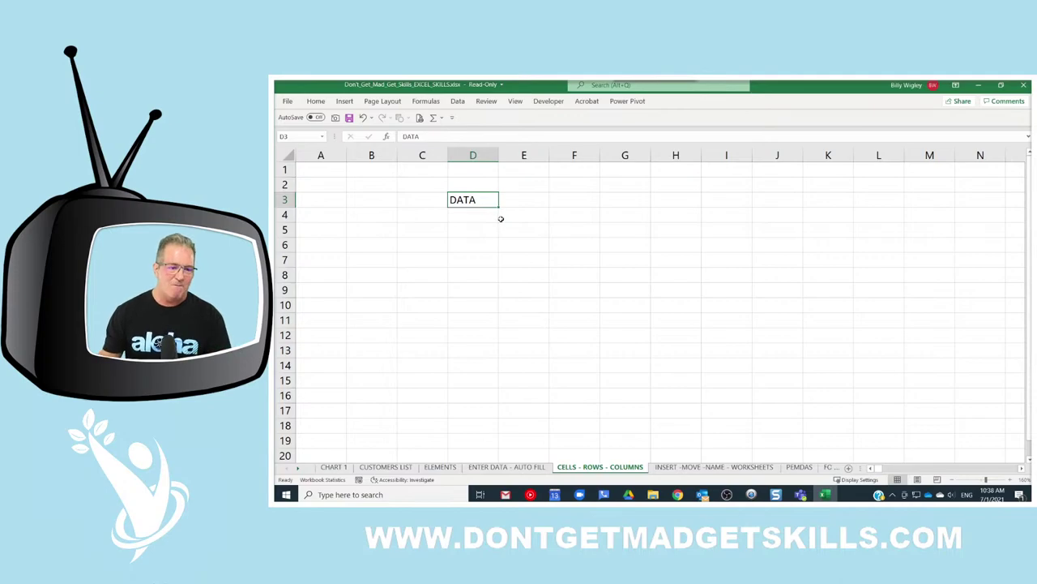
key(Delete)
click(328, 167)
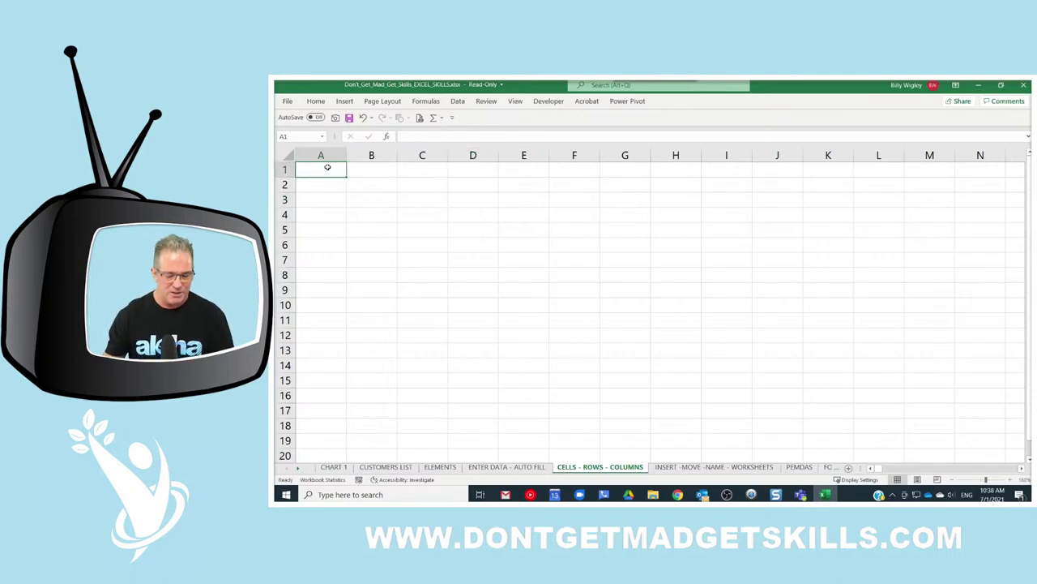
text(aPPLES)
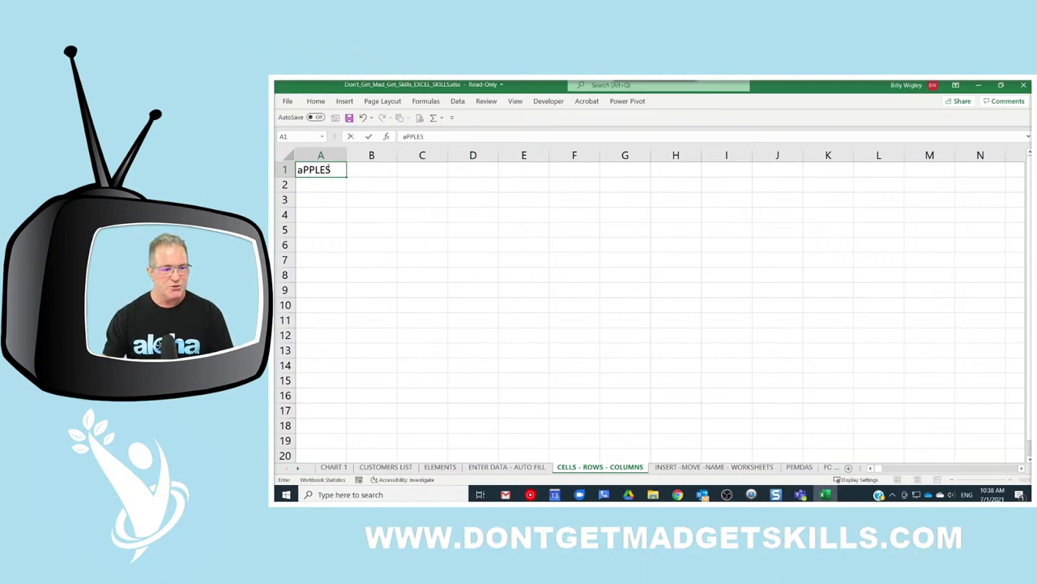
key(Return)
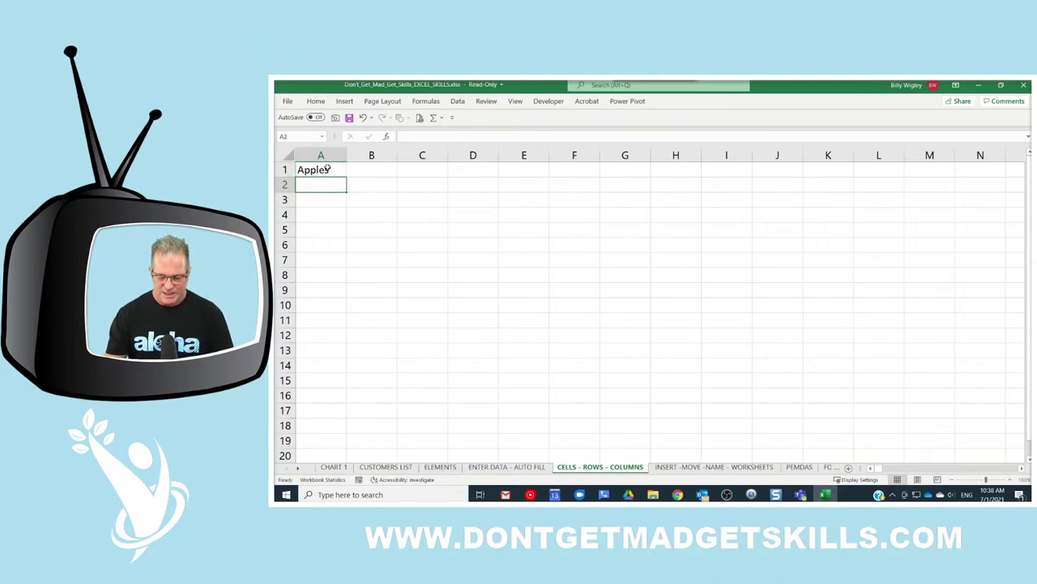
text(Oranges)
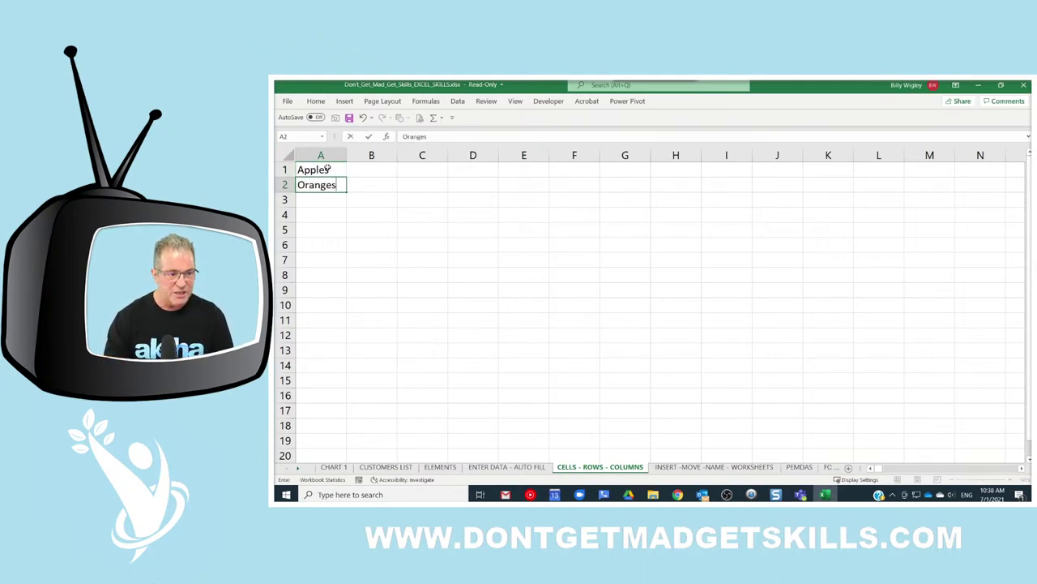
key(Return)
text(Kiwi)
key(Return)
text(Pineapples)
key(Return)
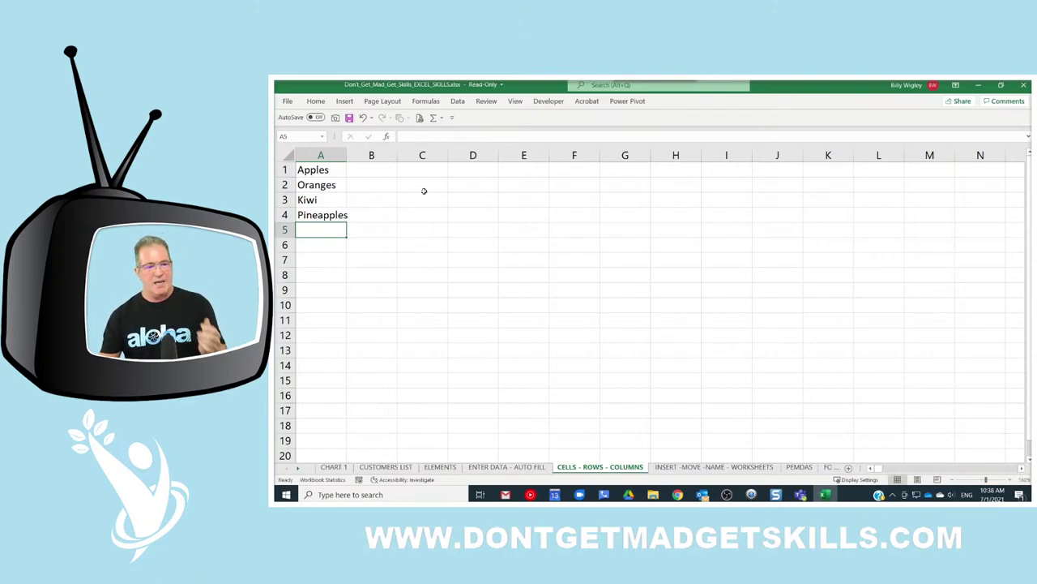
- Insert a new row above the fruit list and enter the headers Fruit, Qty and Price in A1:C1
click(280, 169)
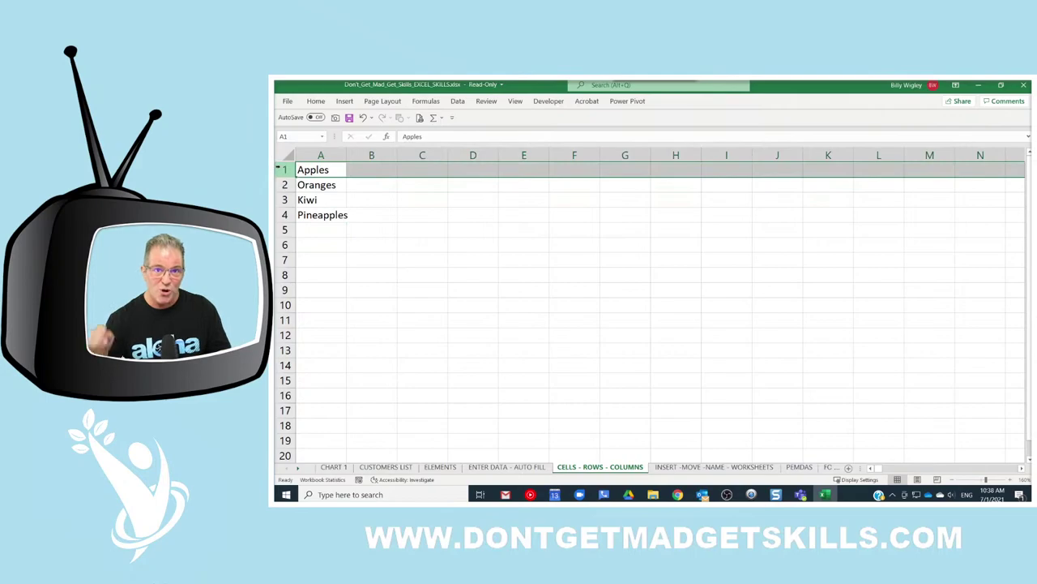
key(ctrl+shift+plus)
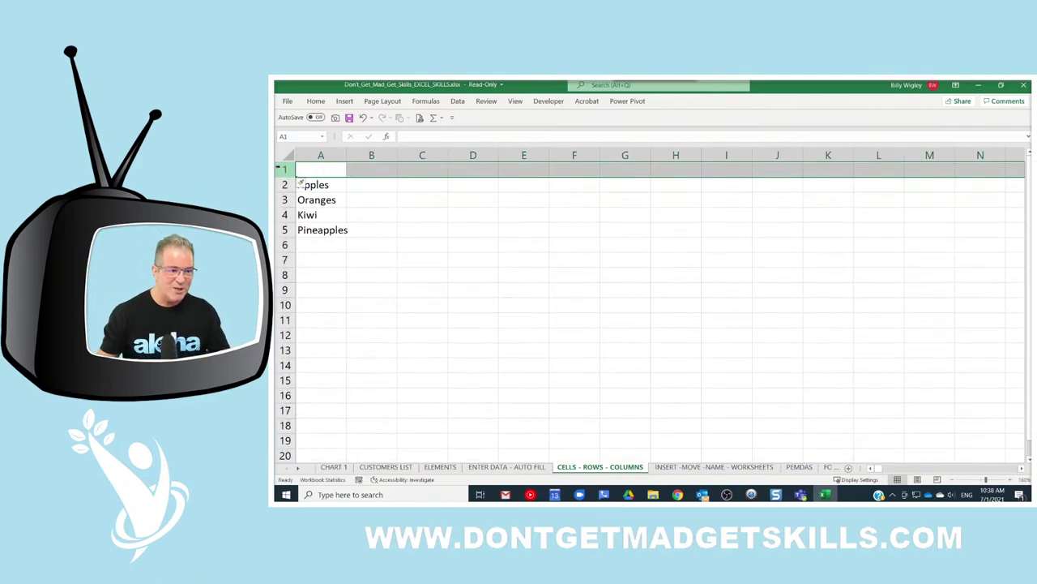
click(322, 175)
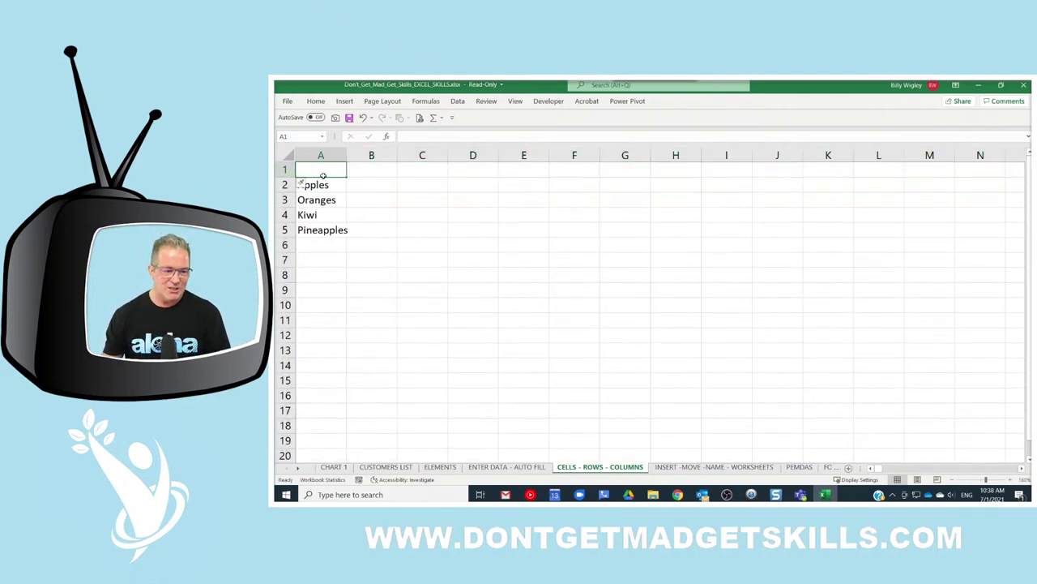
text(Fruit)
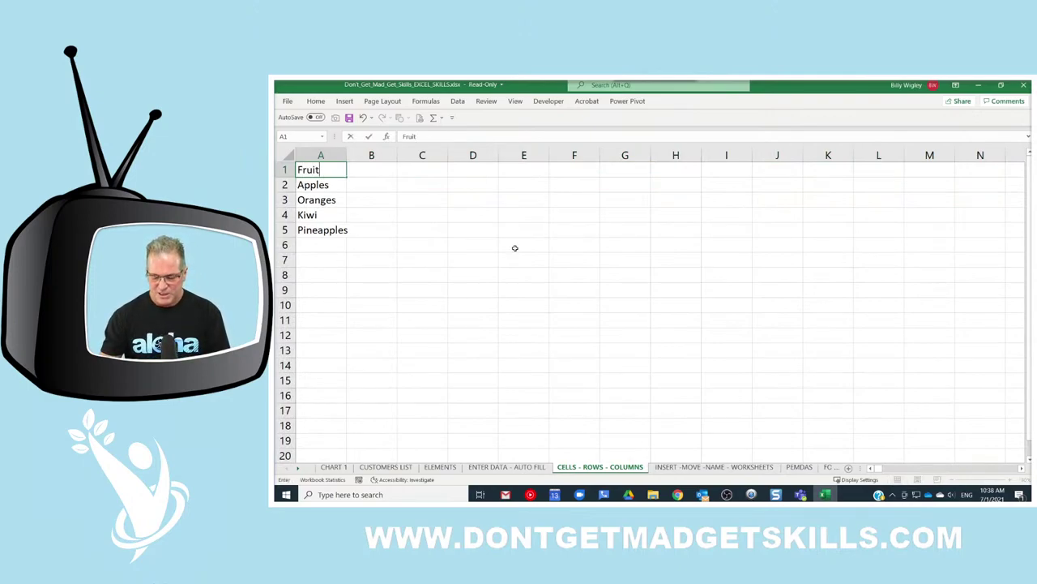
key(Tab)
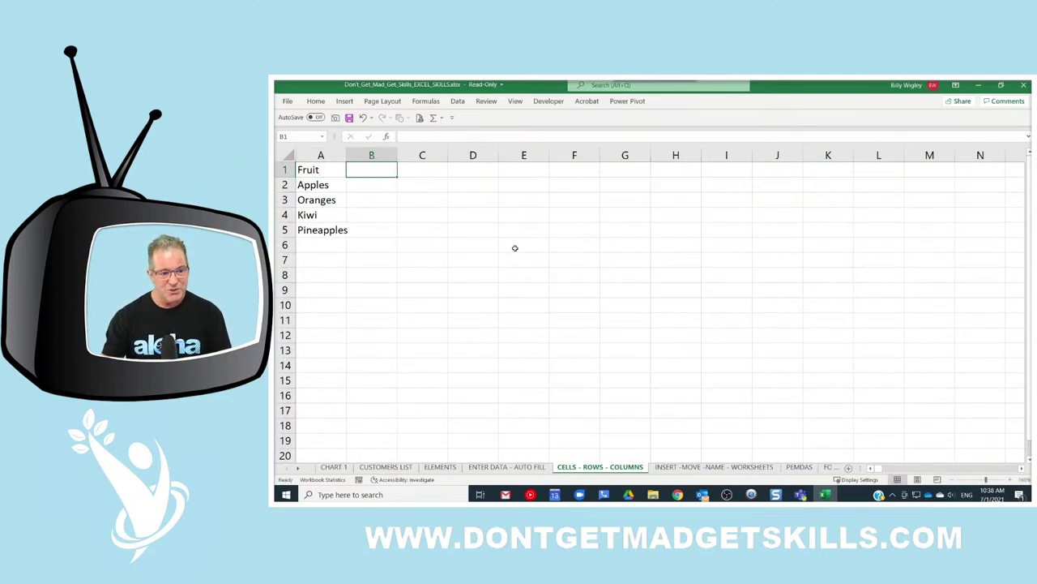
text(Qty)
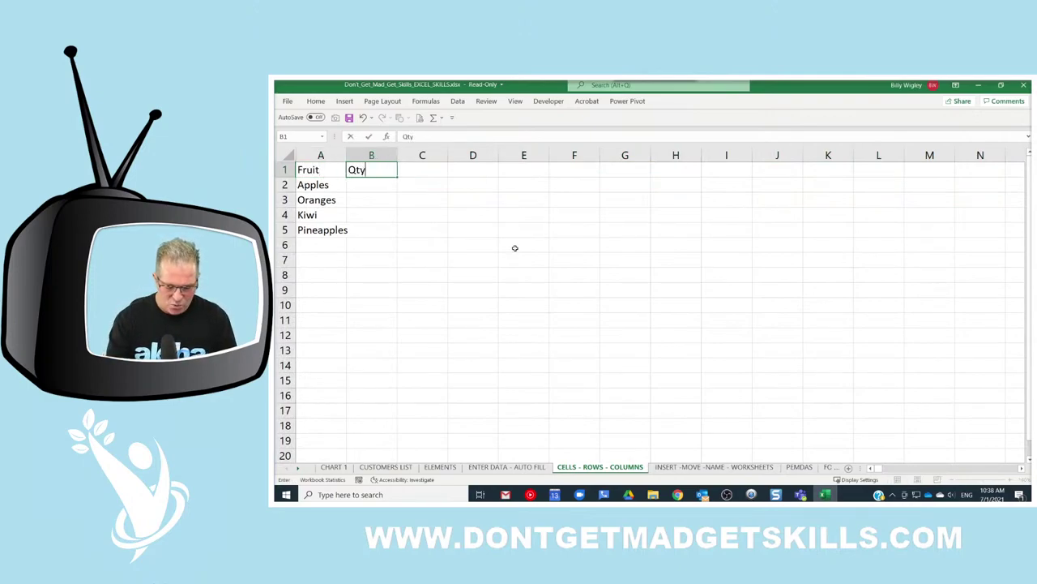
key(Tab)
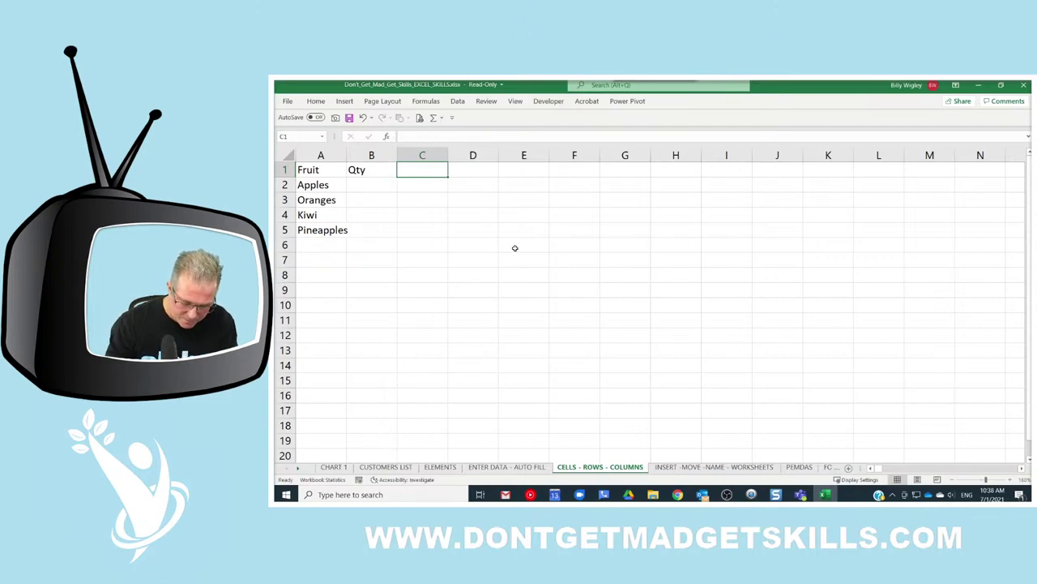
text(Price)
click(411, 185)
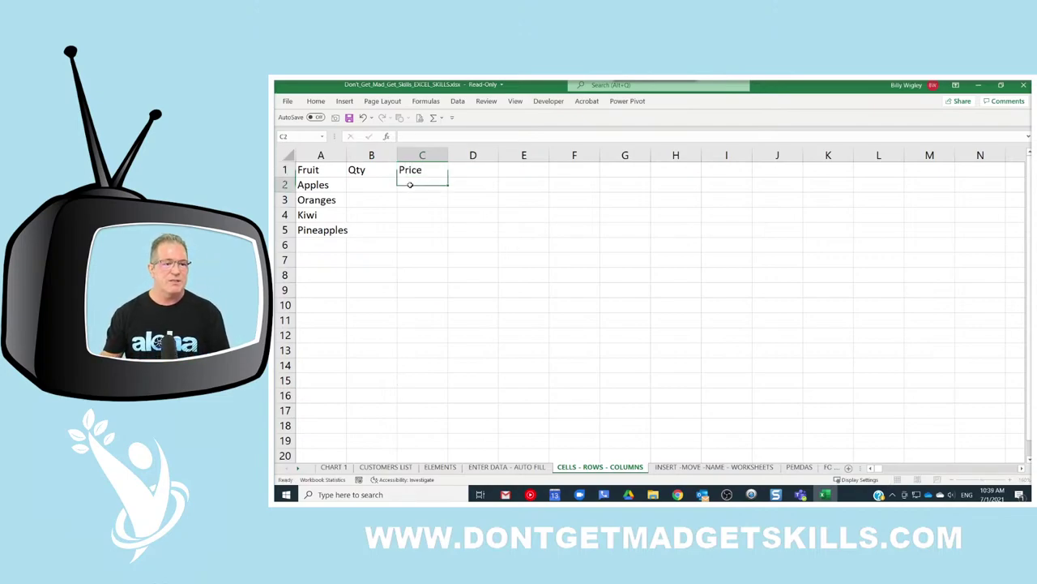
- Move the Qty header from B1 to D1 and delete the emptied column B
click(393, 174)
drag(397, 175, 461, 170)
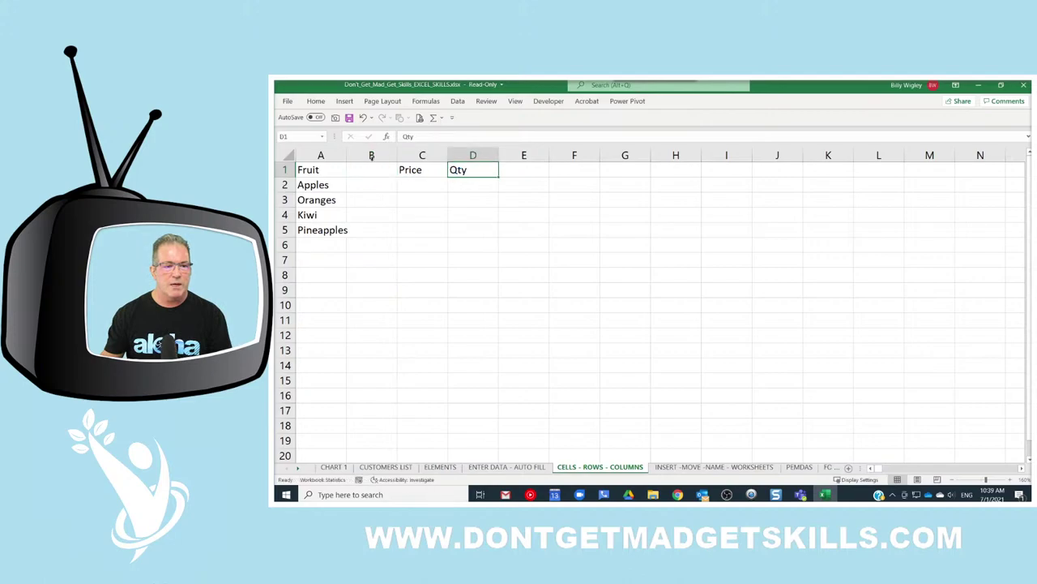
click(371, 154)
key(ctrl+minus)
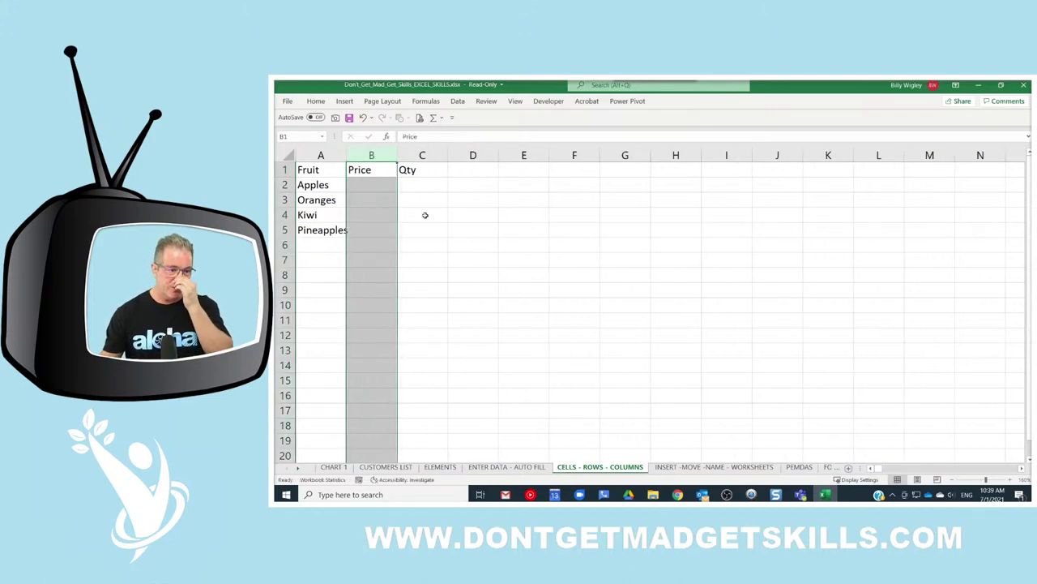
- Enter the prices 1.99 for Apples, 2.99 for Oranges and 3.75 for Kiwi in B2:B4
click(377, 187)
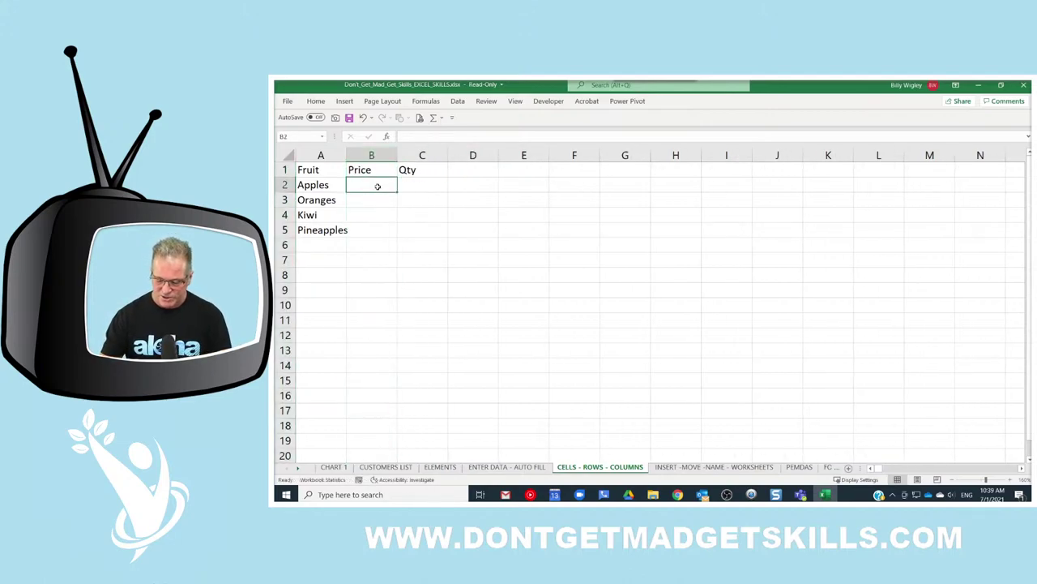
text(1.99)
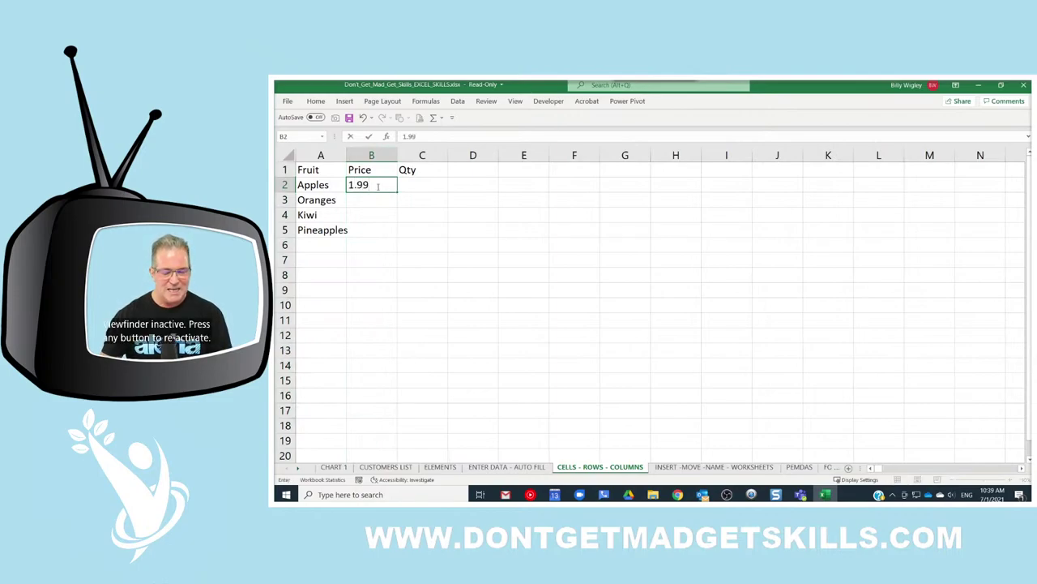
key(Return)
text(2.99)
key(Return)
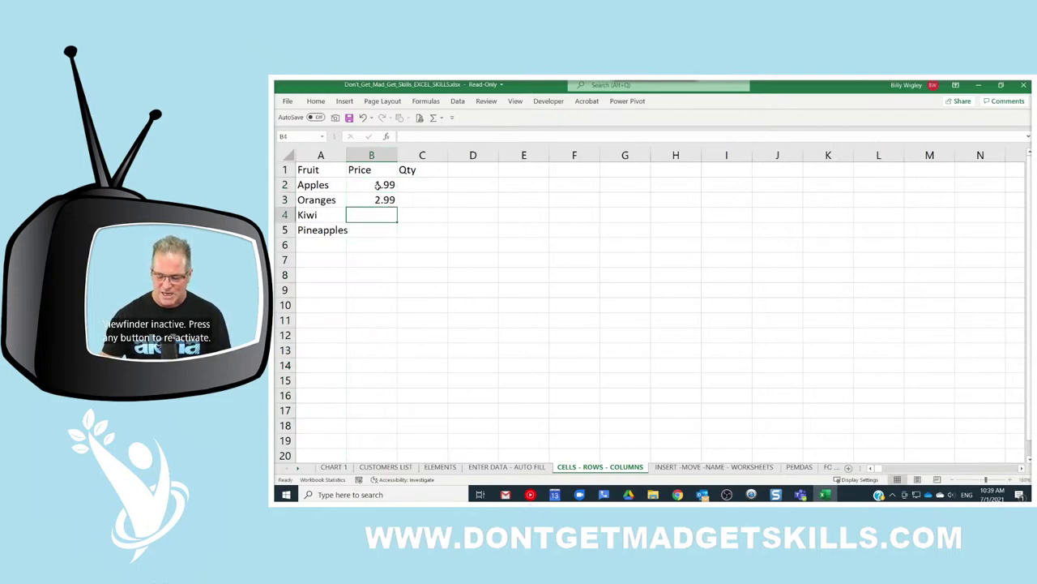
text(3.75)
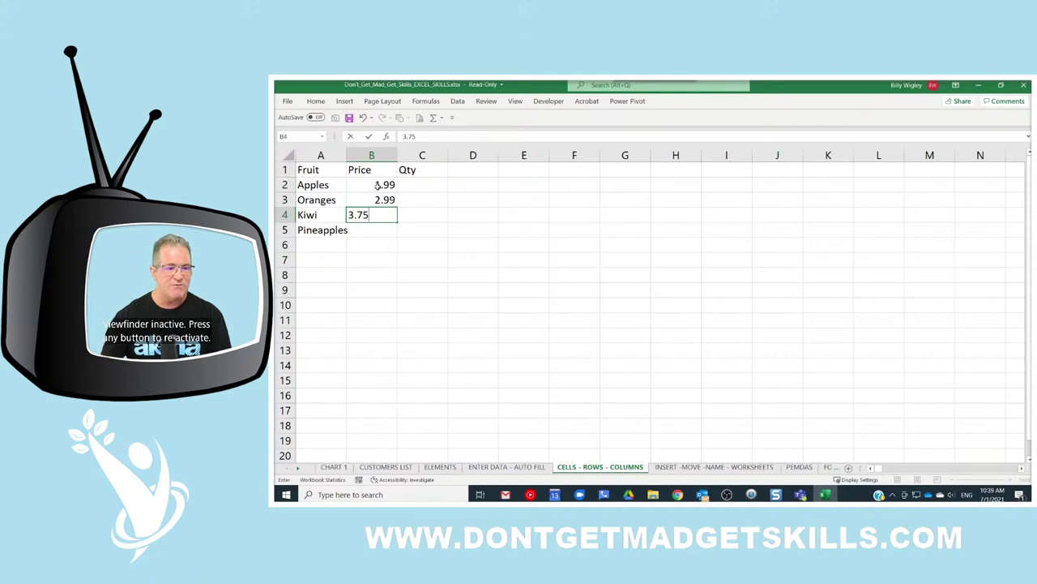
key(Return)
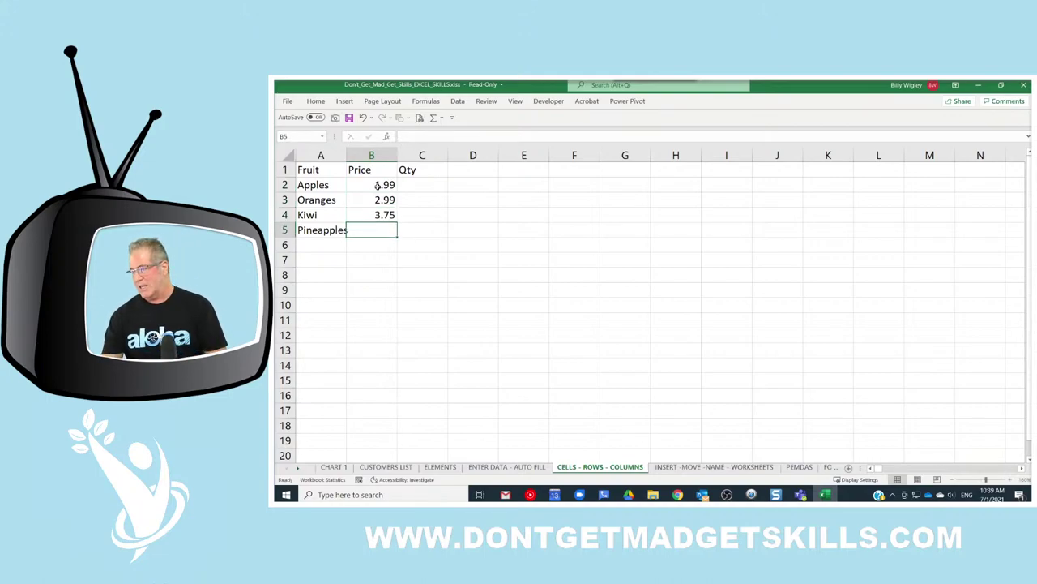
- Change the prices in B2 and B3 to 1 and 2 and extend the series down to B5
drag(389, 187, 389, 214)
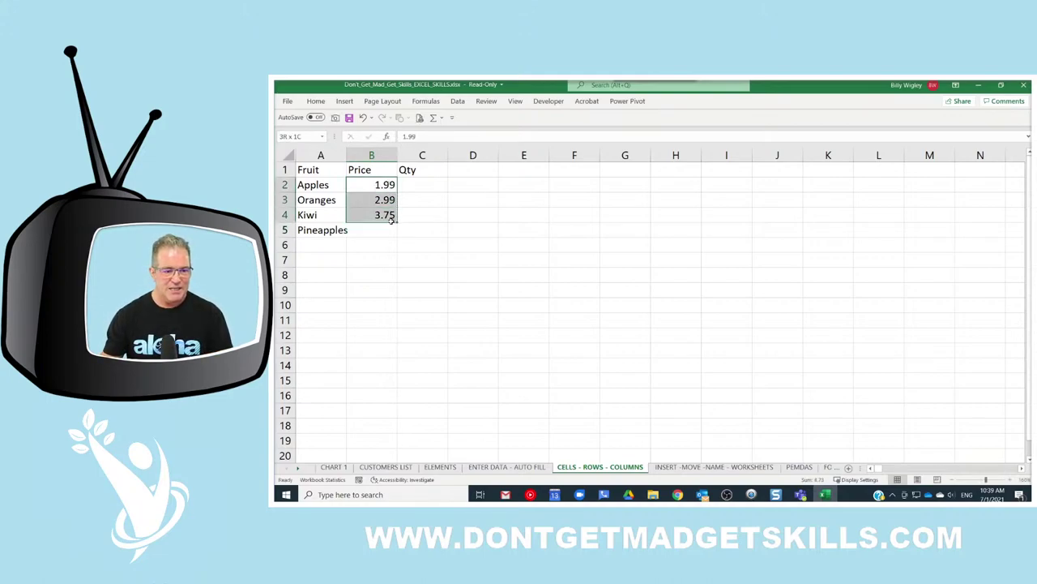
click(376, 183)
text(1)
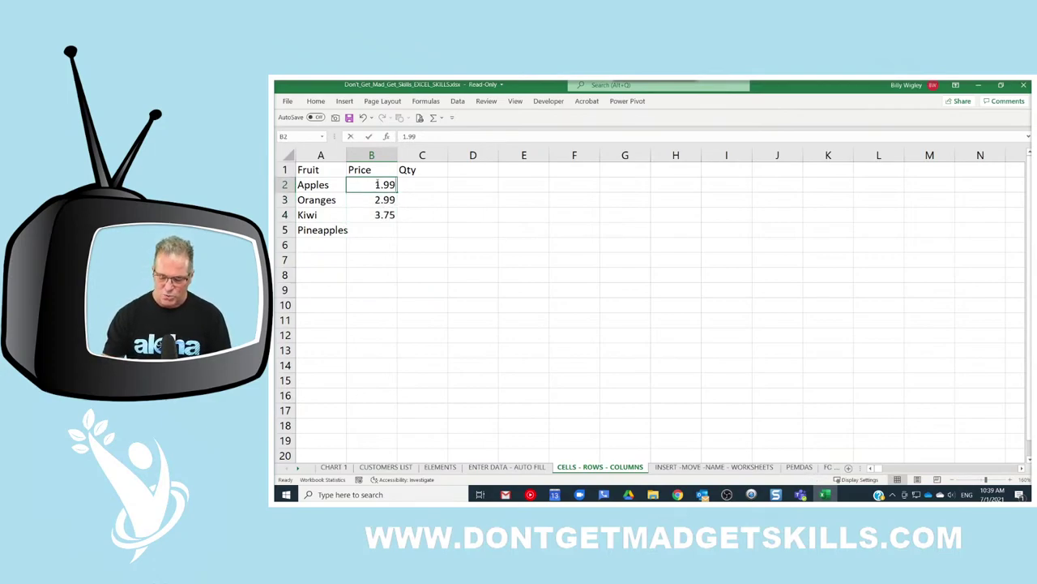
key(Return)
text(2)
key(Return)
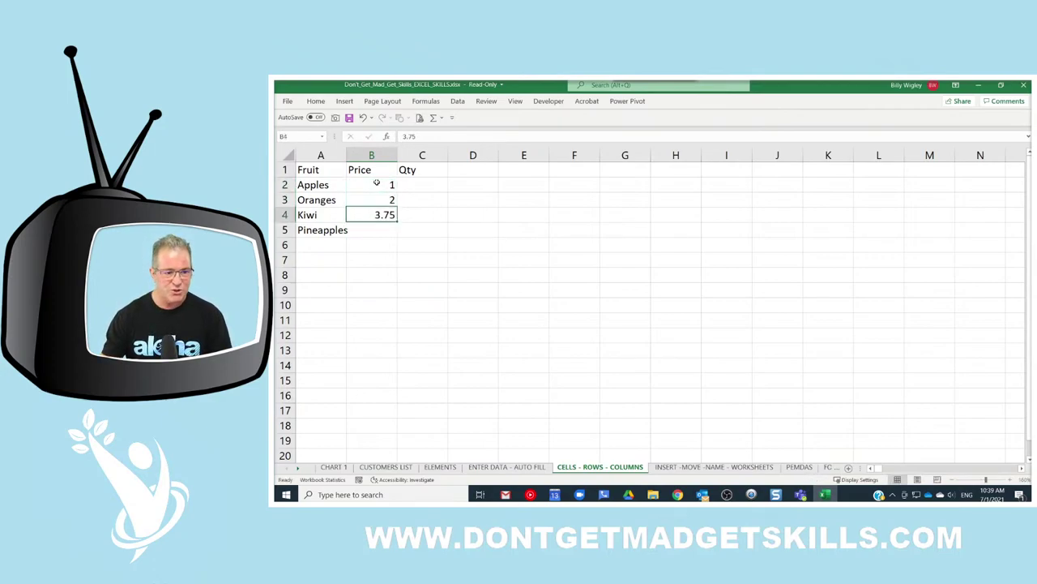
drag(374, 172, 397, 240)
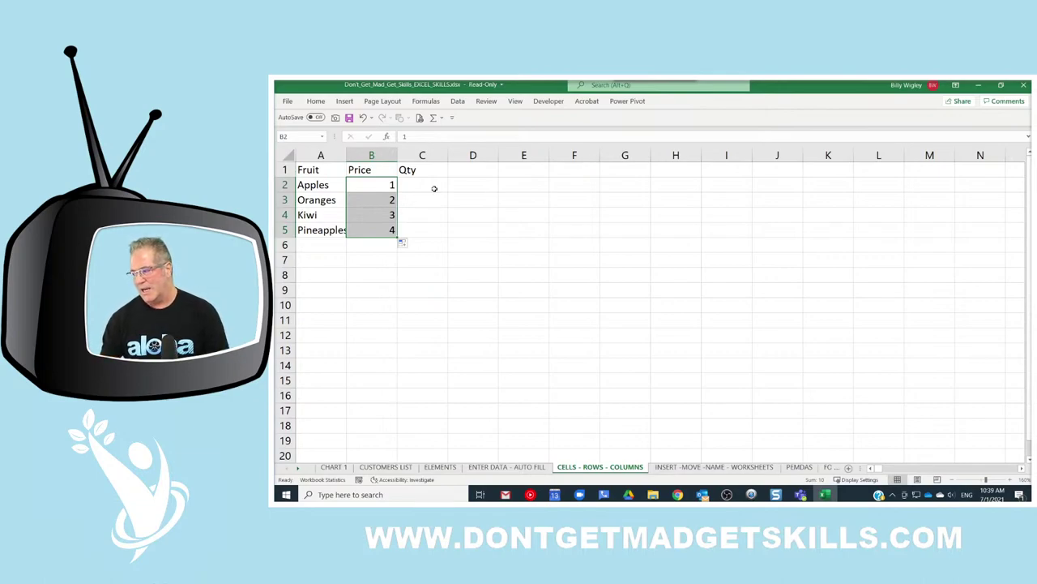
- Add the header Total in D1 and enter the formula =B2*C2 in D2
mouse_move(434, 188)
mouse_down()
mouse_move(434, 201)
mouse_move(441, 188)
mouse_up()
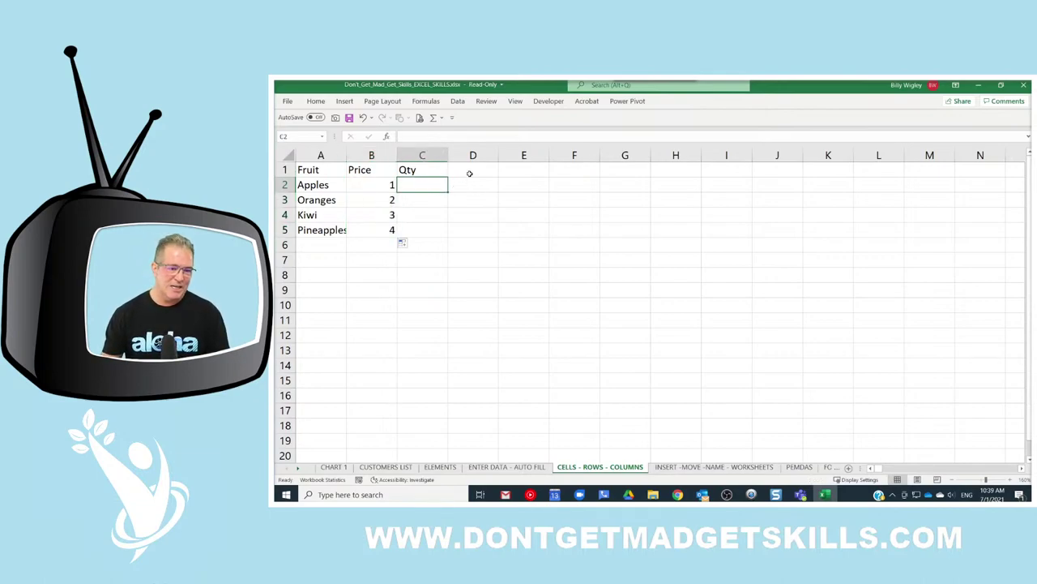
click(470, 168)
text(Total)
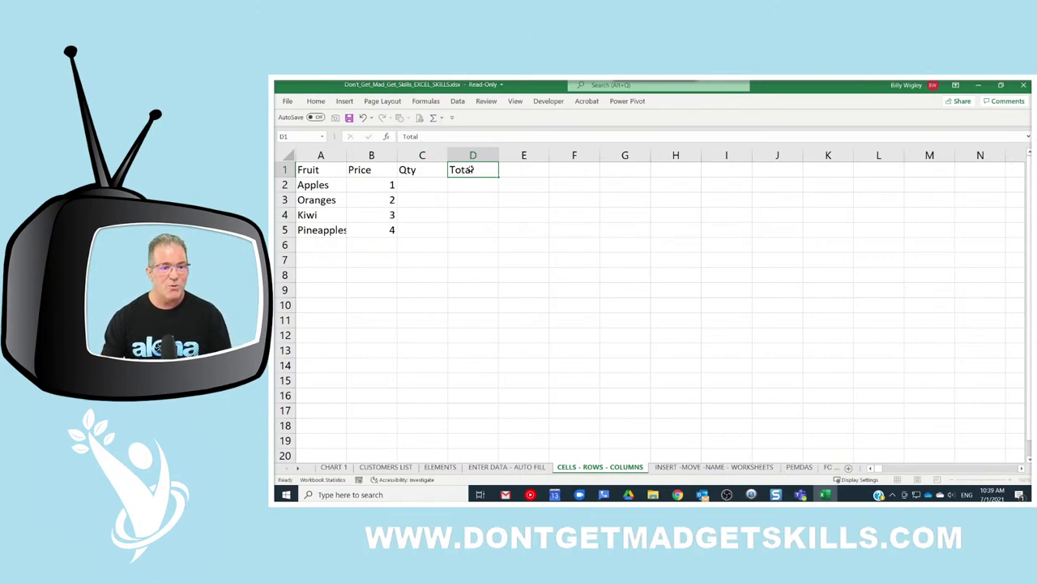
key(Return)
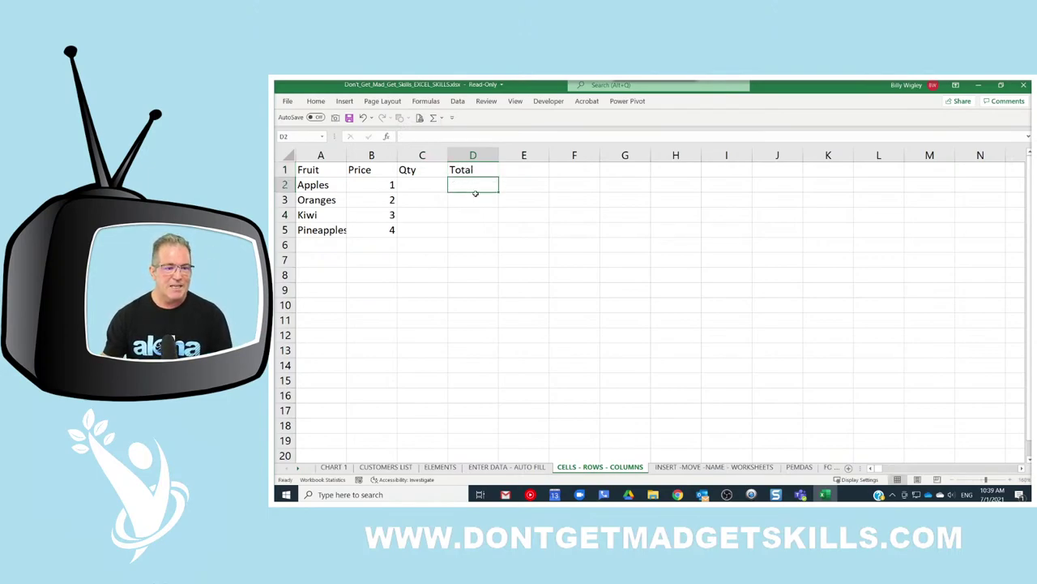
text(=)
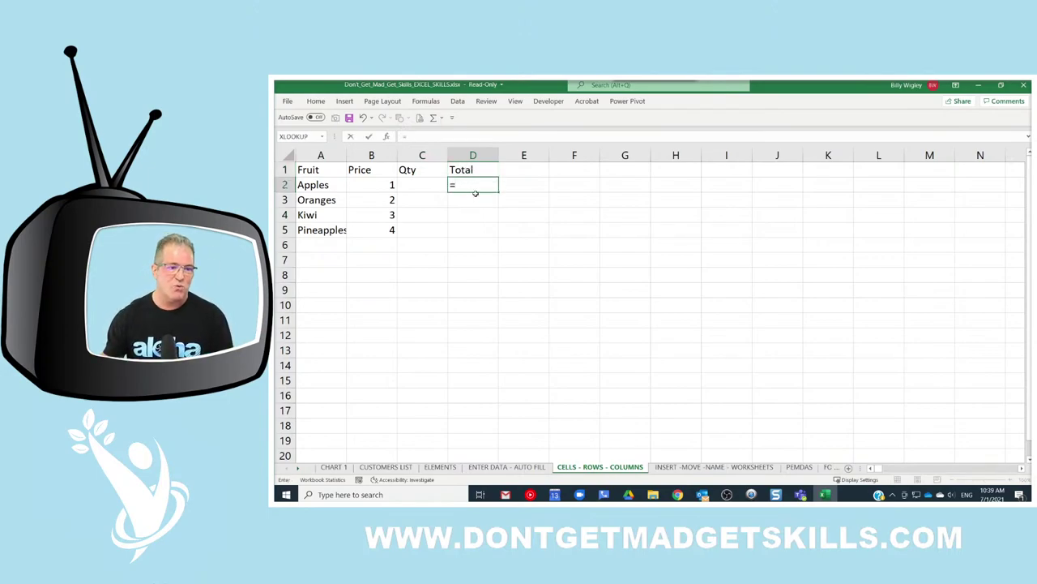
click(384, 186)
text(*)
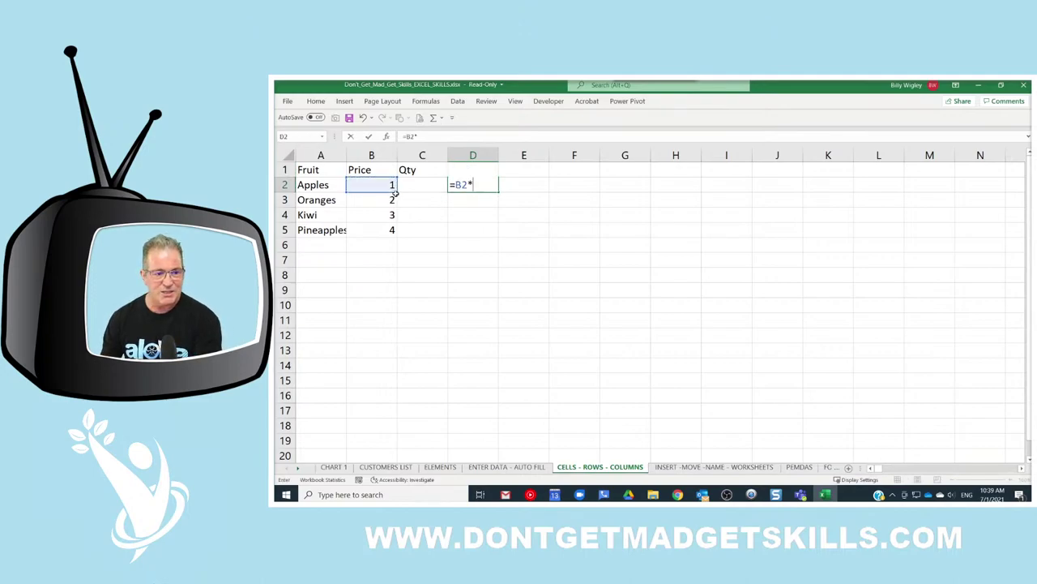
click(414, 185)
key(Return)
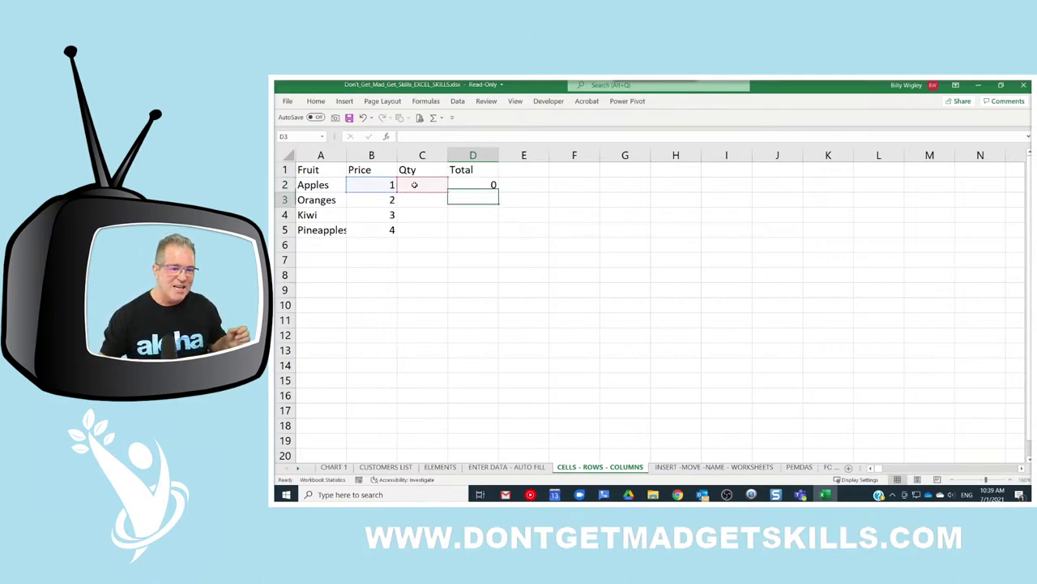
- Enter the quantities 2, 5, 3 and 7 in C2:C5
click(414, 185)
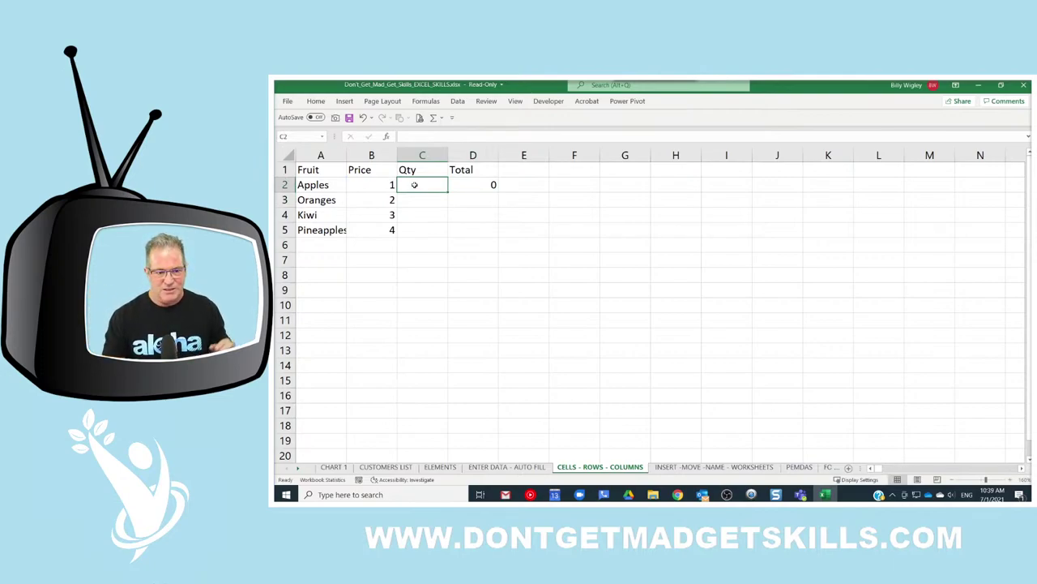
text(2)
key(Return)
text(5)
key(Return)
text(3)
key(Return)
text(7)
key(Return)
- Try filling the Total formula from D2 down to D5, undoing each fill
click(494, 184)
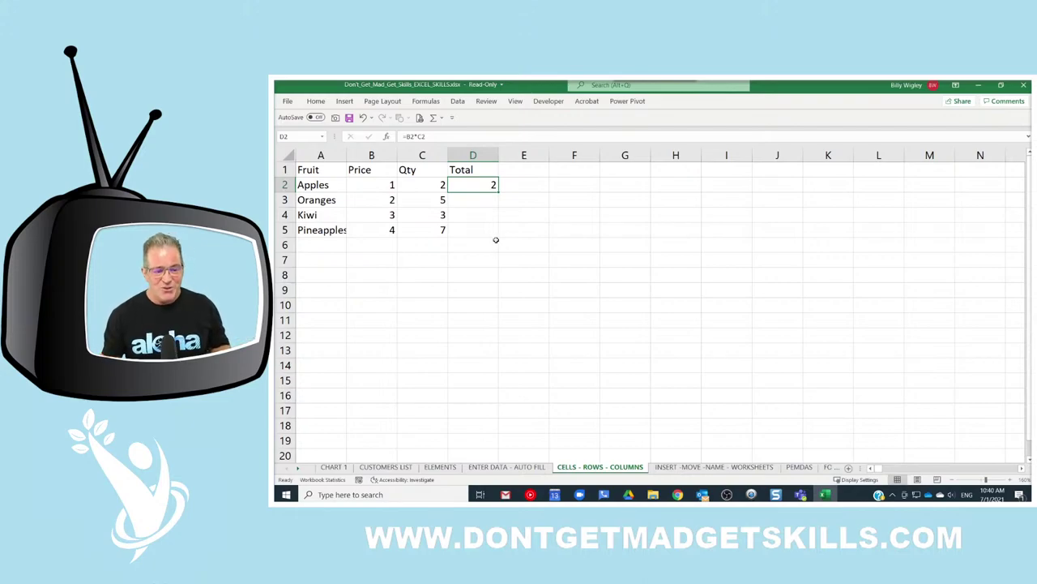
mouse_move(433, 171)
mouse_down()
mouse_move(532, 179)
mouse_move(517, 247)
mouse_up()
mouse_move(434, 171)
mouse_down()
mouse_move(503, 236)
mouse_move(512, 462)
mouse_up()
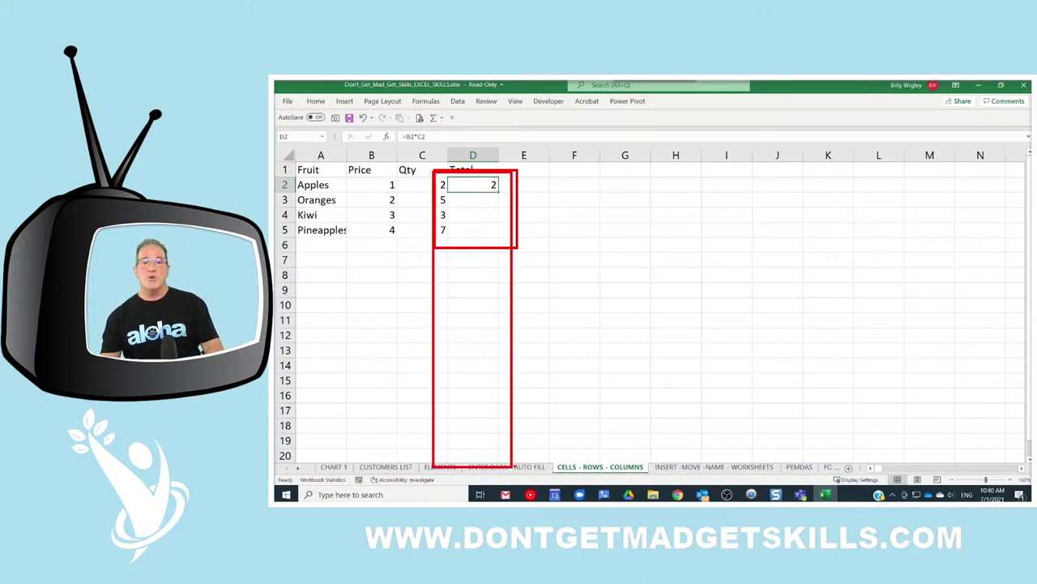
key(Escape)
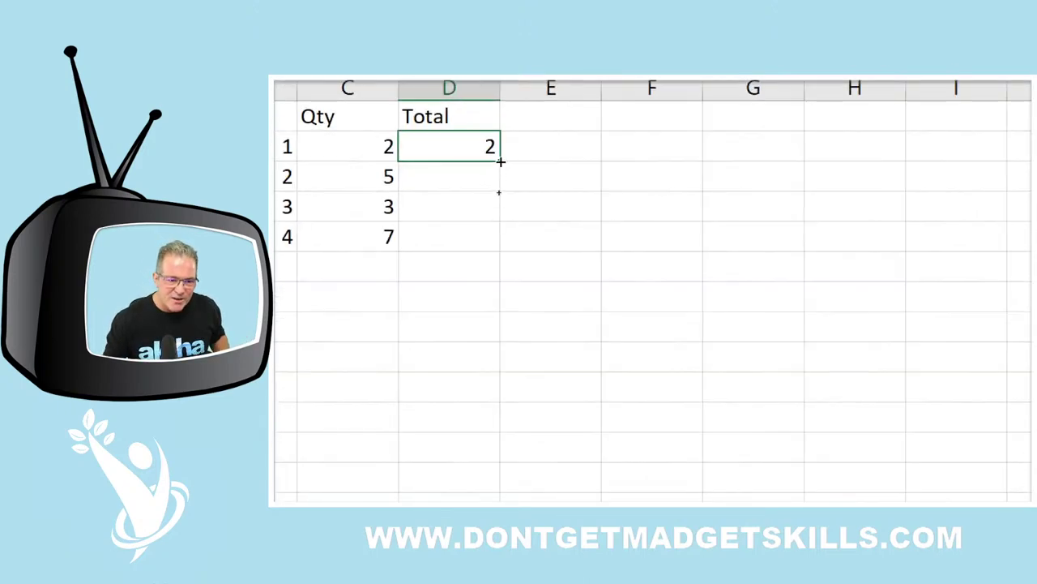
drag(501, 162, 491, 243)
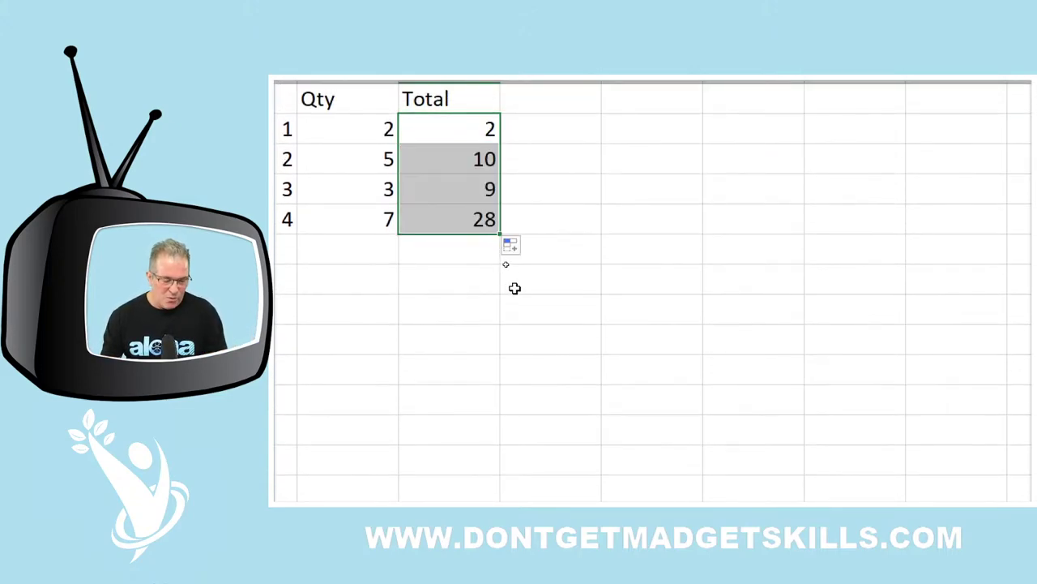
key(ctrl+z)
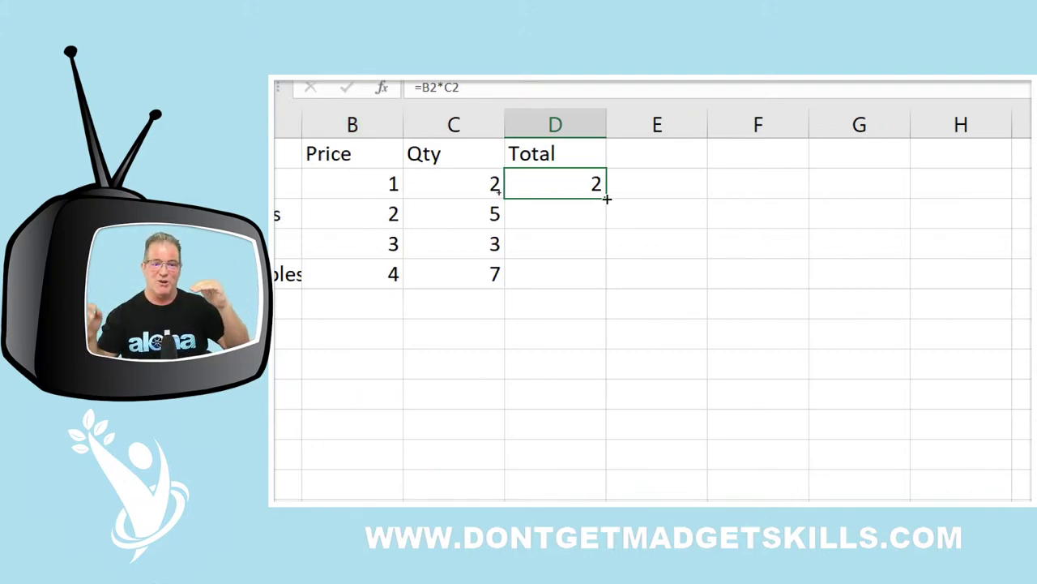
double_click(607, 199)
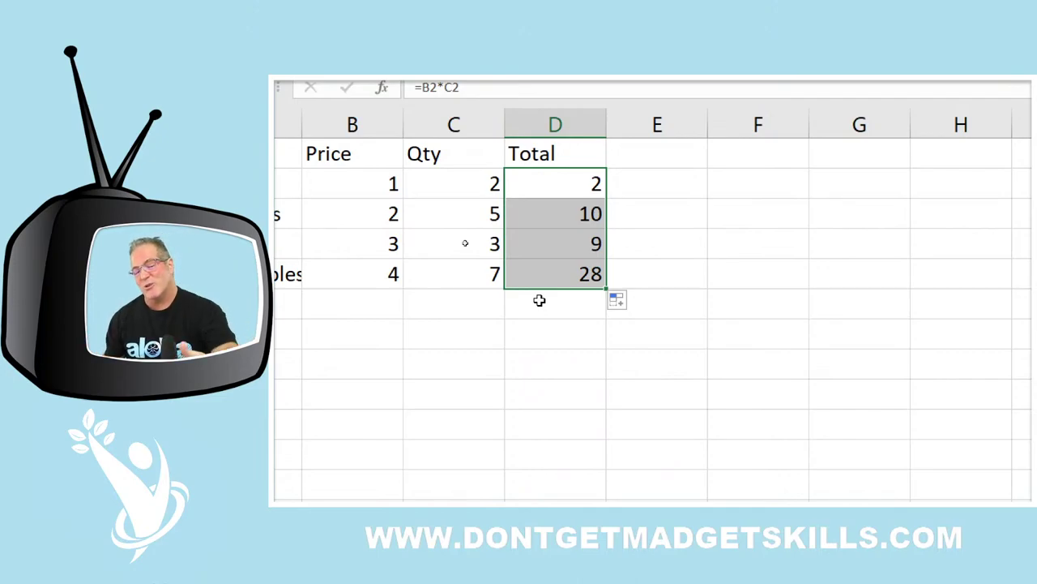
key(ctrl+z)
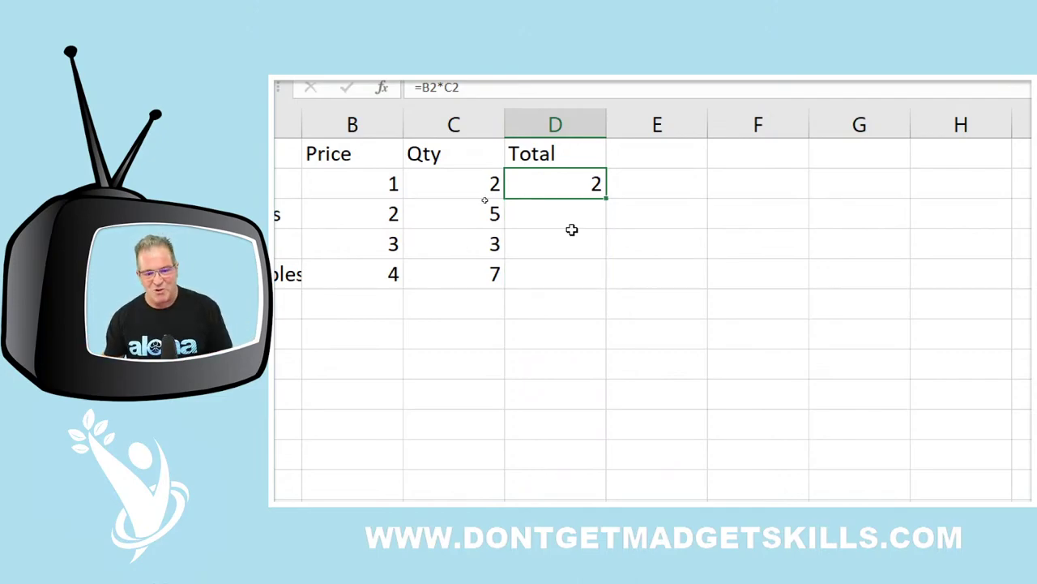
- Fill the Total formula in D2 down through D5 for all the fruits
double_click(605, 199)
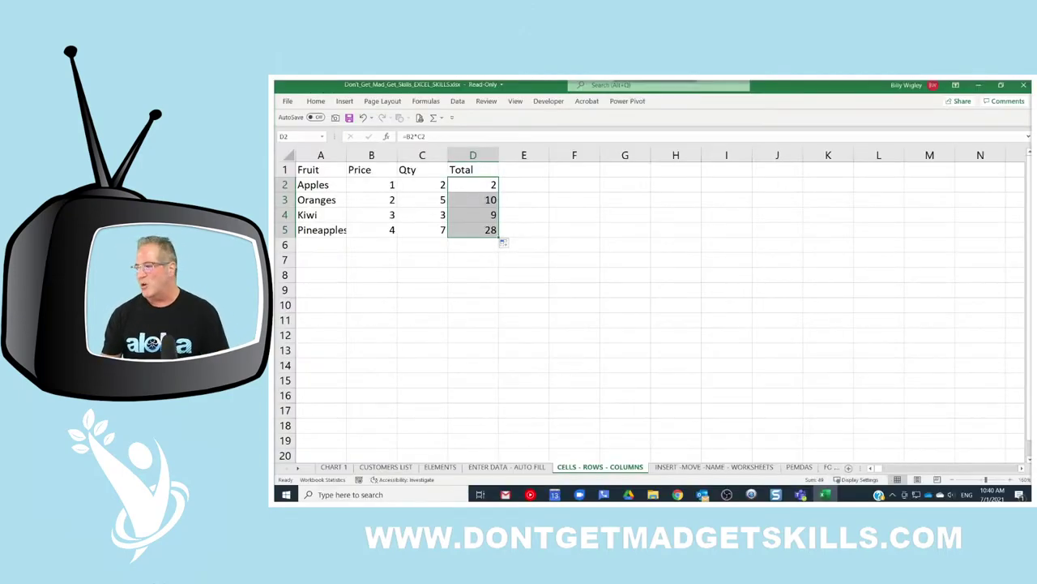
click(609, 231)
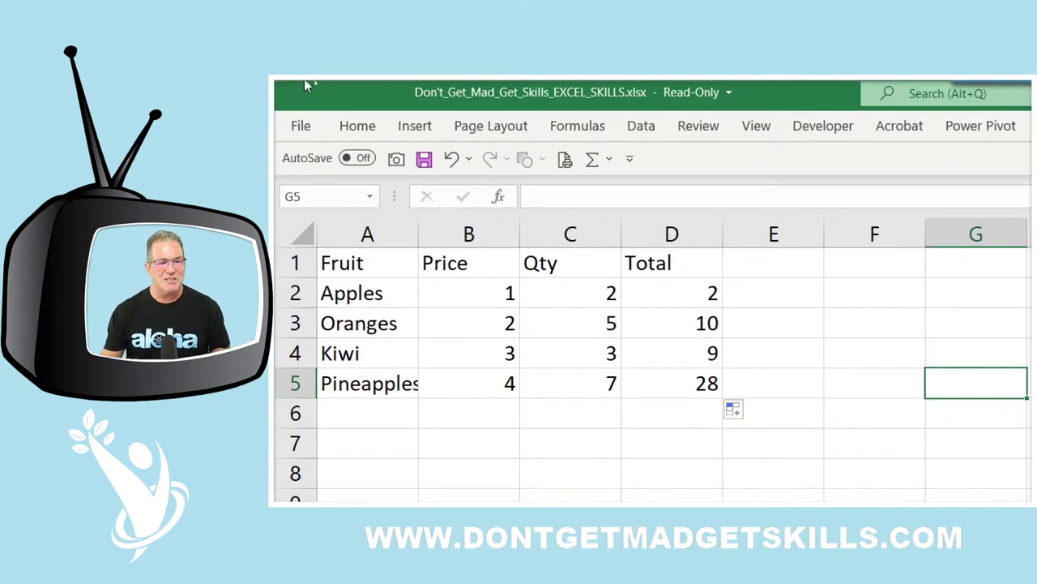
- Insert a heart shape about 2.13" high and 2.49" wide and move it beside the table, over columns F to I
click(413, 133)
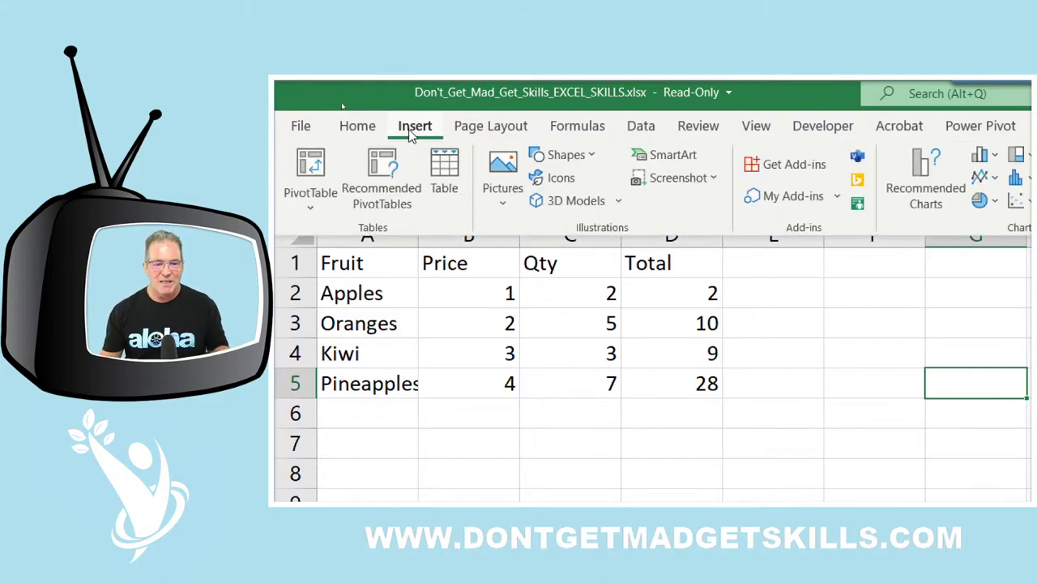
click(592, 162)
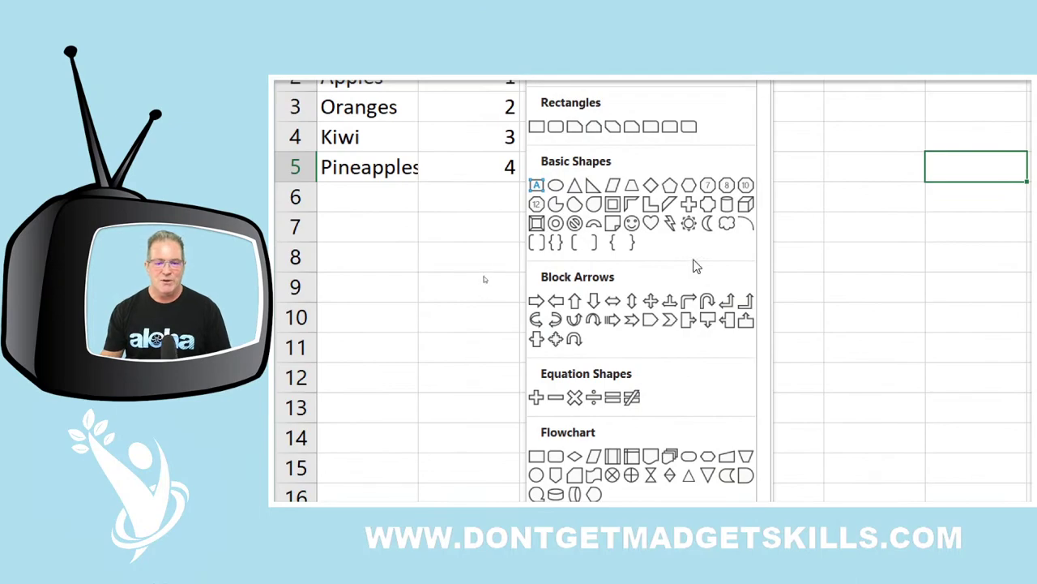
click(640, 244)
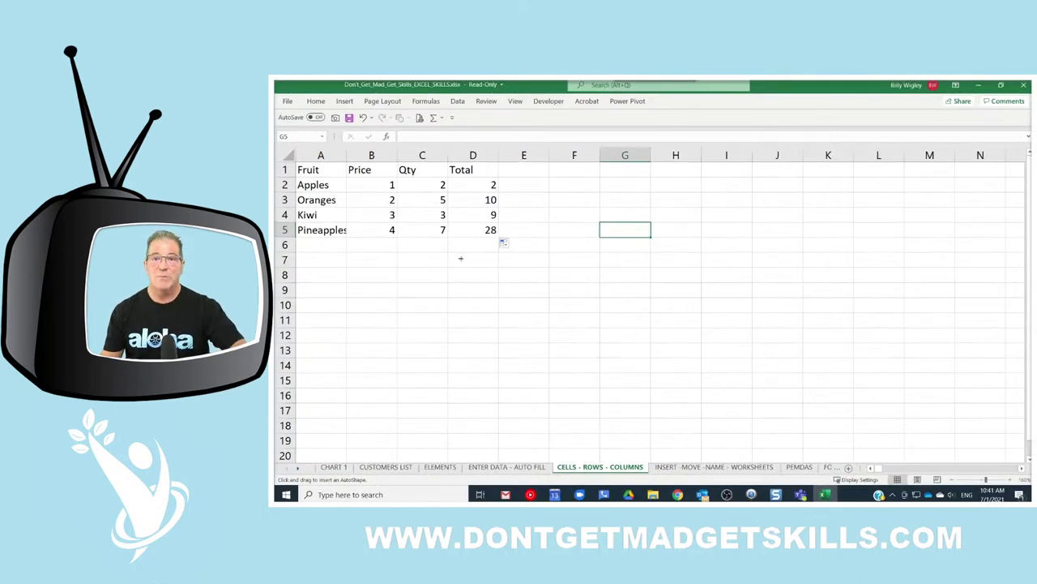
drag(637, 243, 833, 404)
click(545, 172)
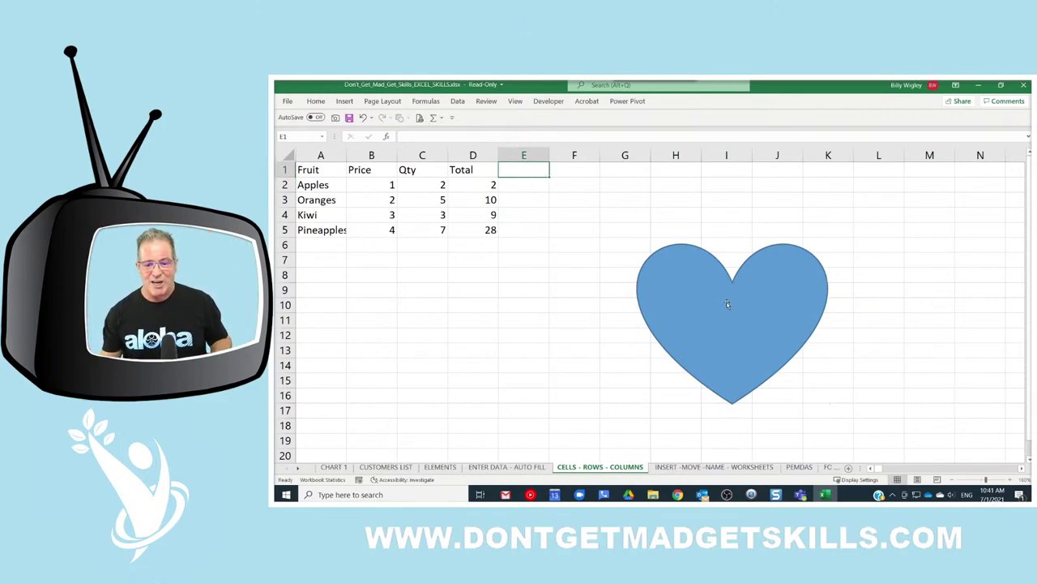
drag(726, 304, 642, 252)
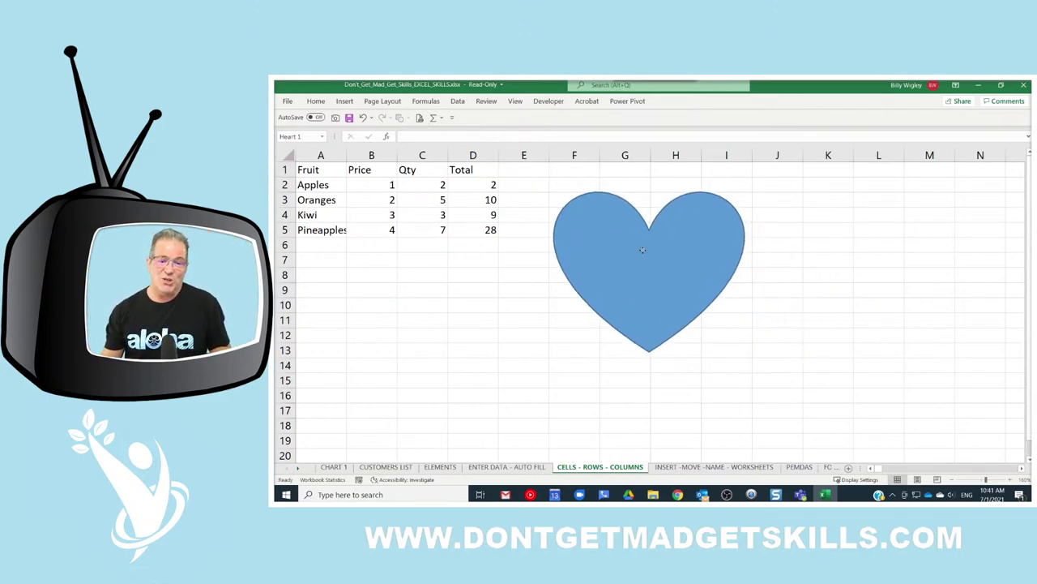
click(835, 240)
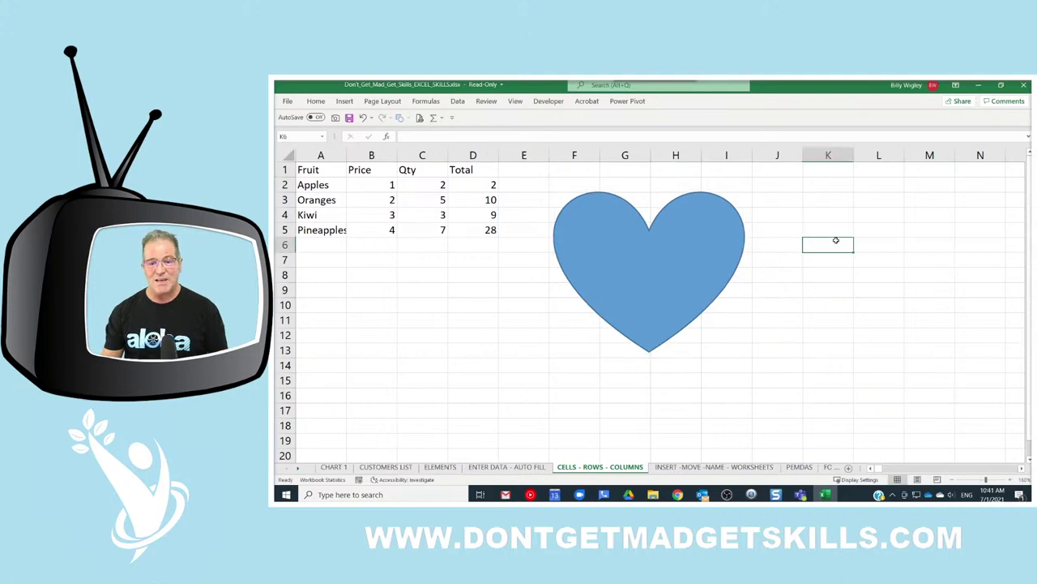
- Compare the available shape formatting tools with the heart selected and with an empty cell selected
click(635, 255)
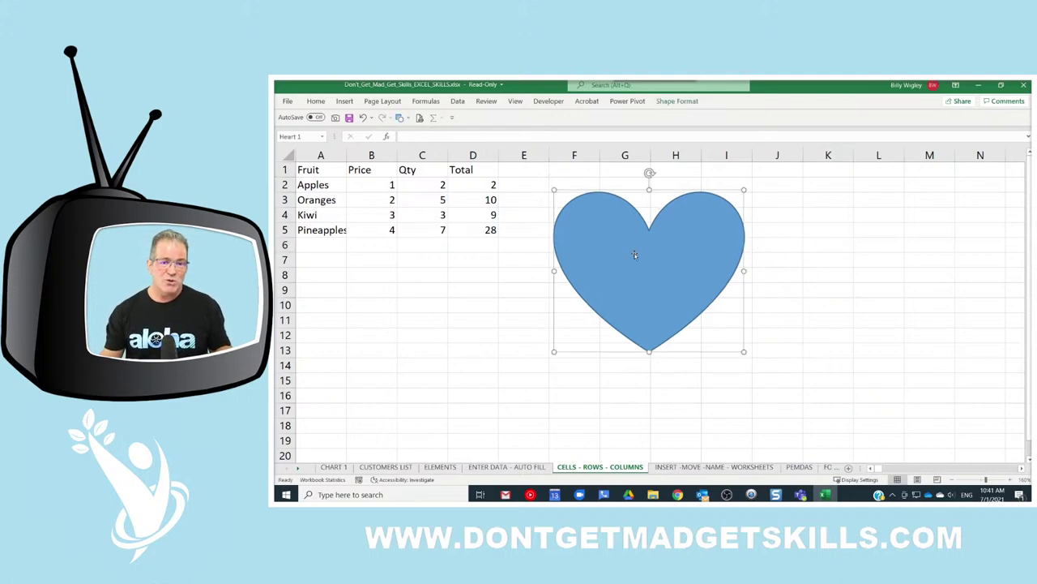
click(674, 104)
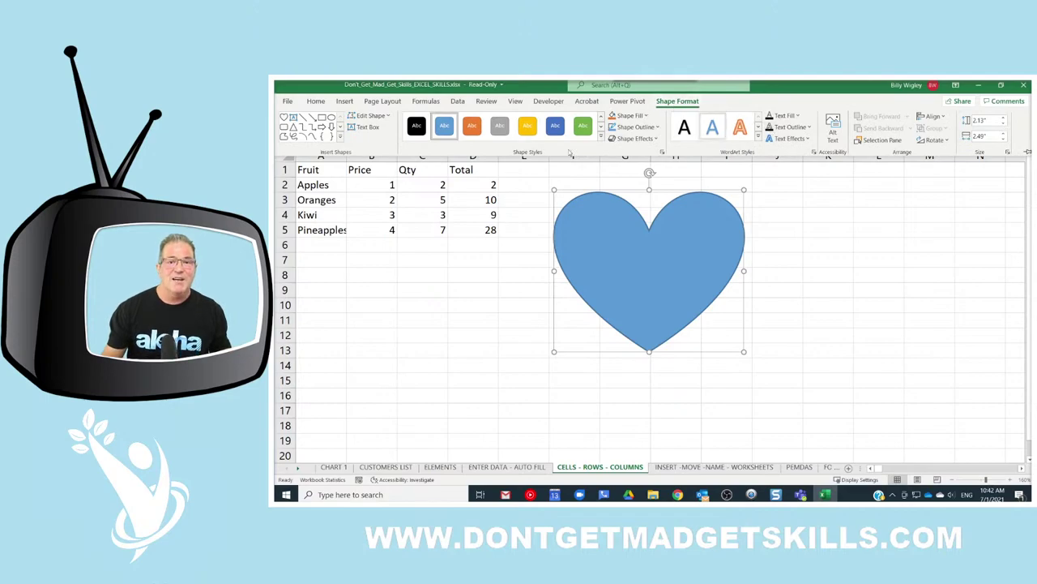
click(821, 246)
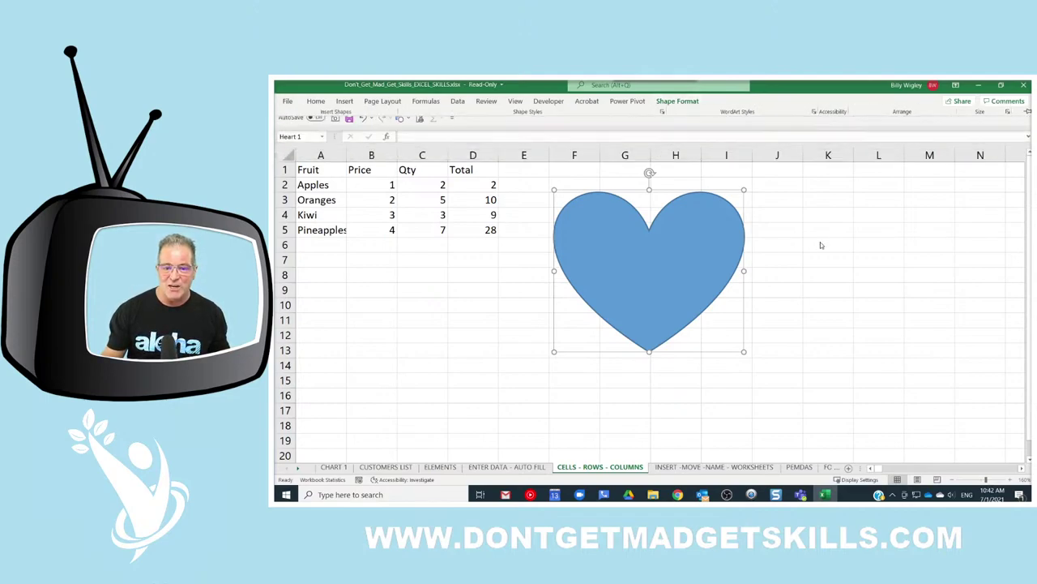
click(880, 303)
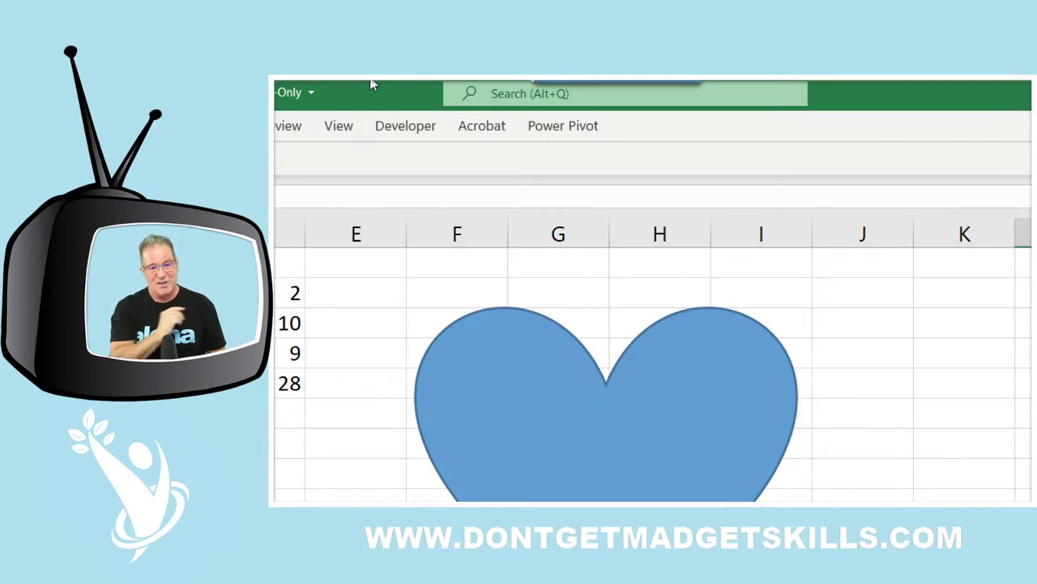
click(692, 348)
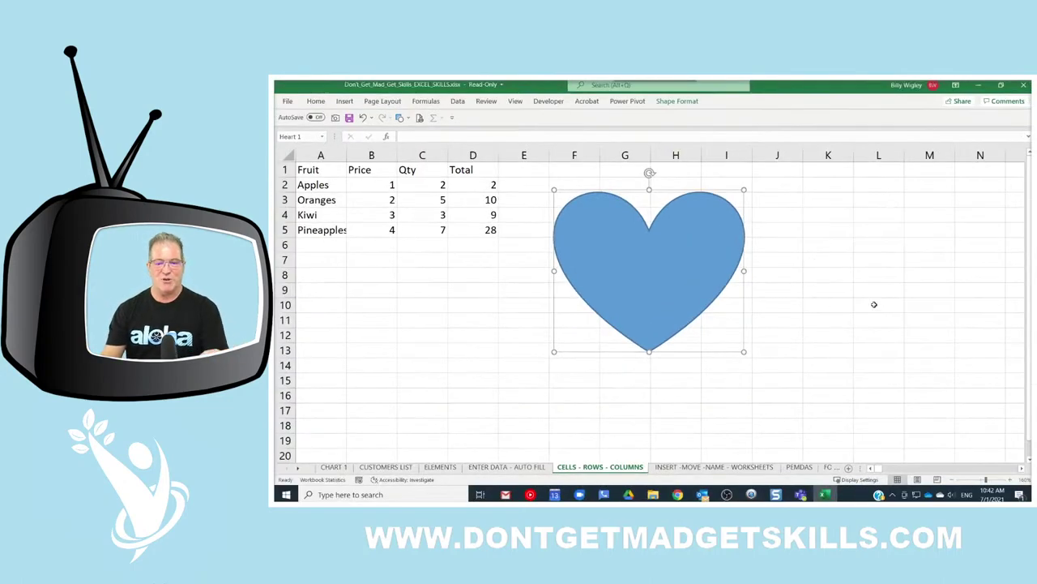
click(847, 288)
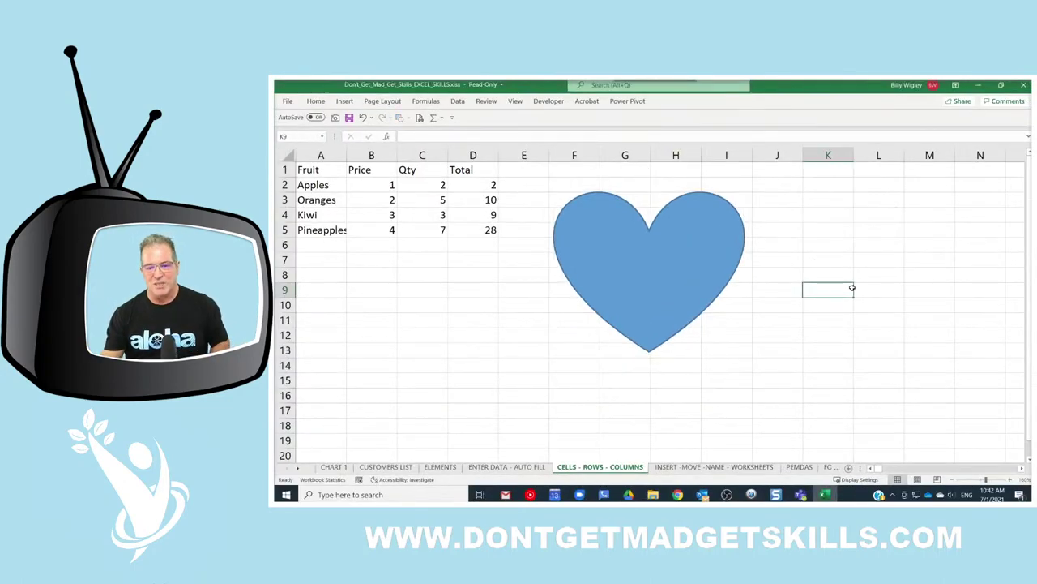
click(724, 227)
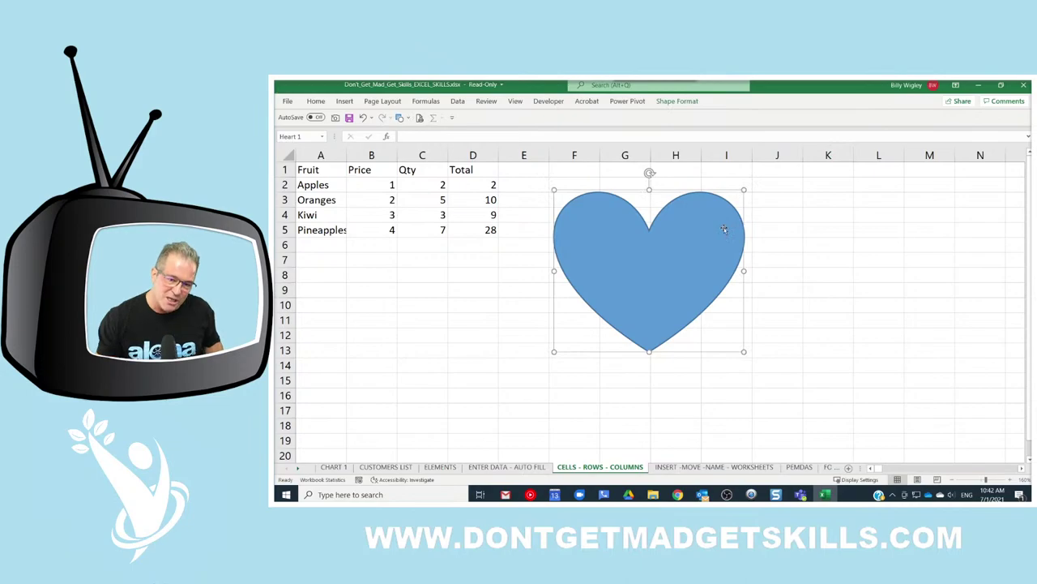
click(682, 102)
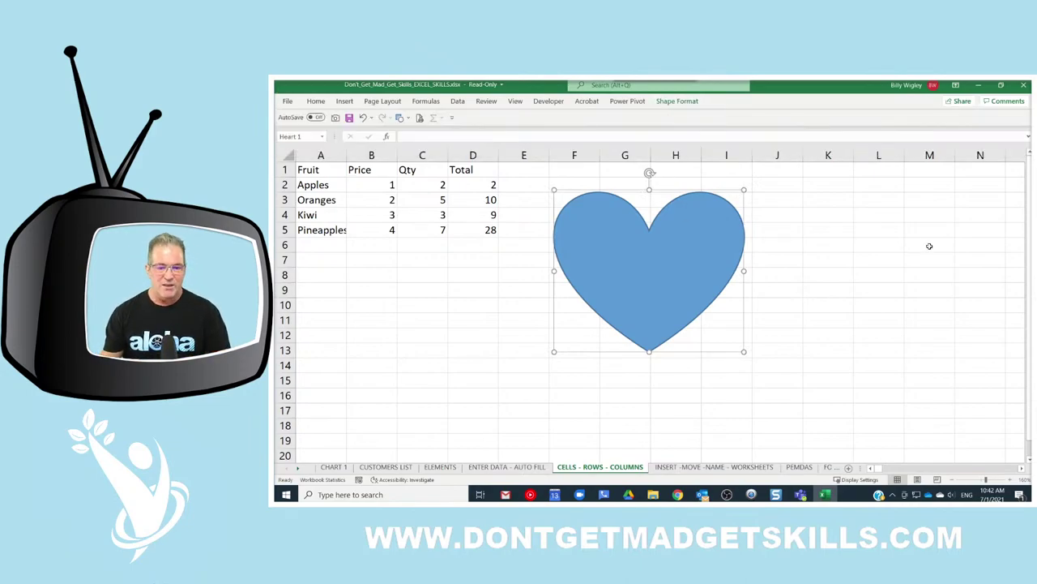
click(878, 258)
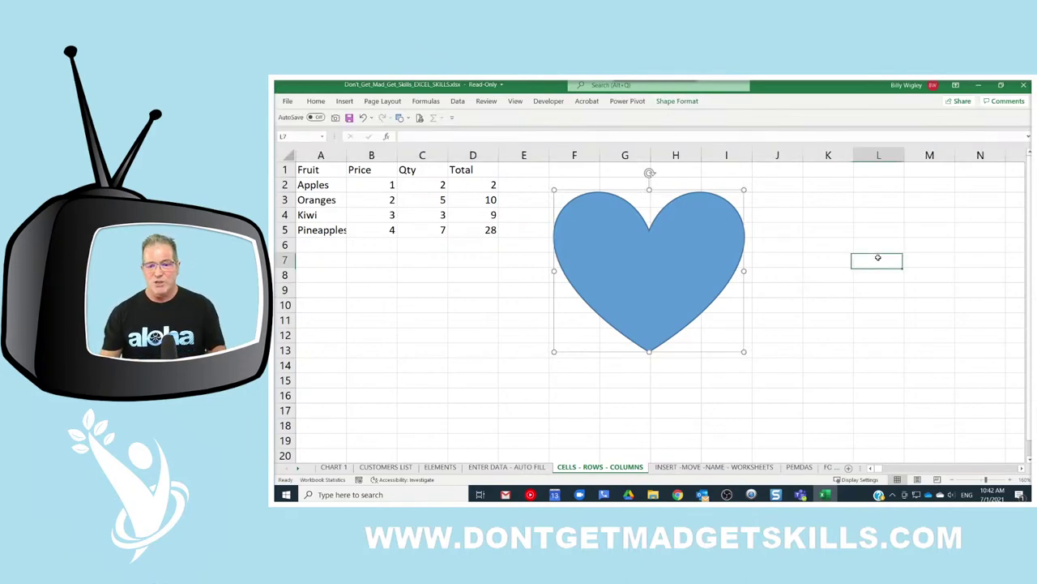
- Add the text "Edit the text" inside the heart shape
click(697, 258)
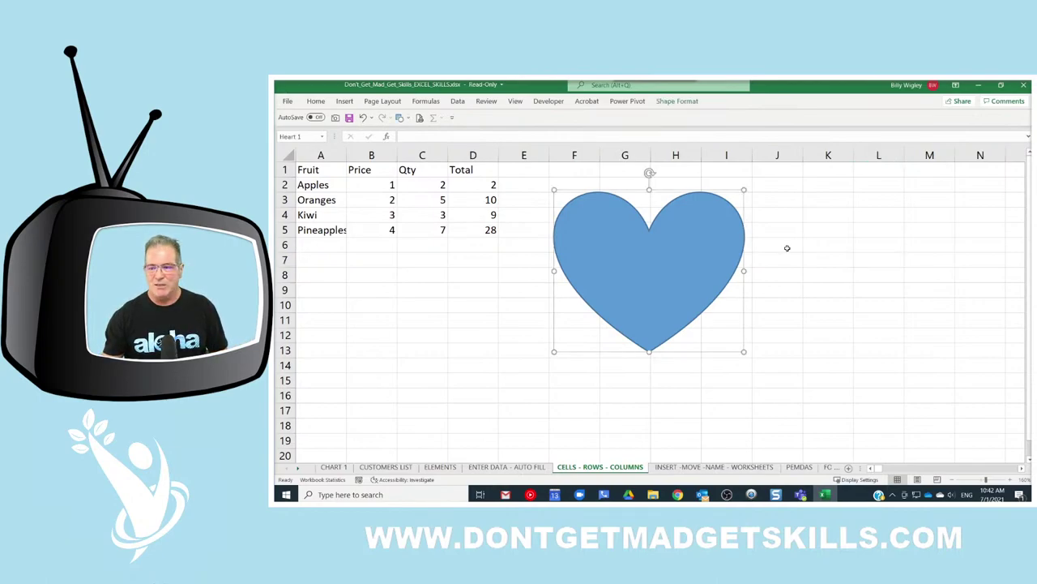
click(857, 259)
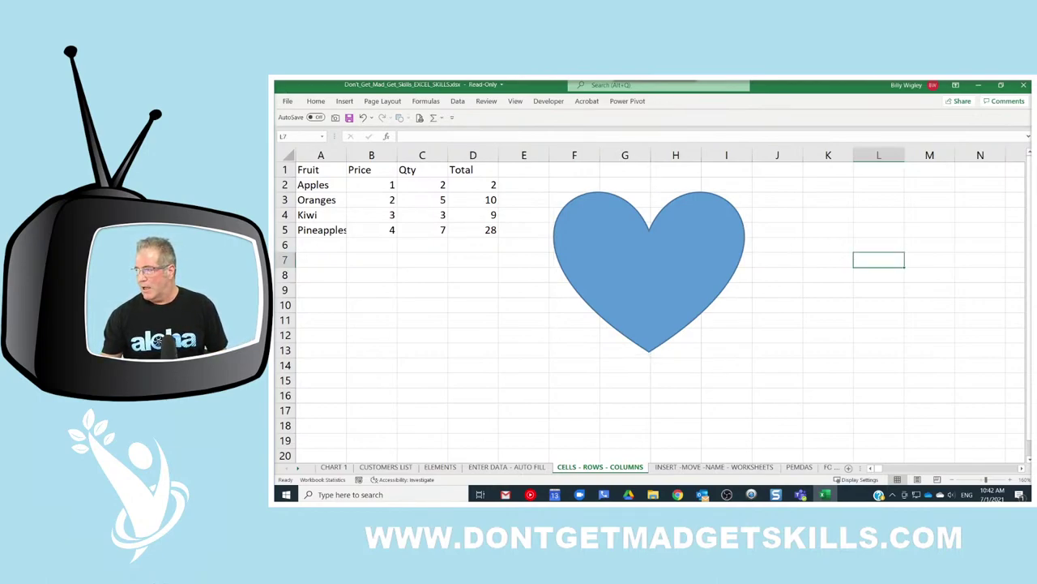
click(638, 271)
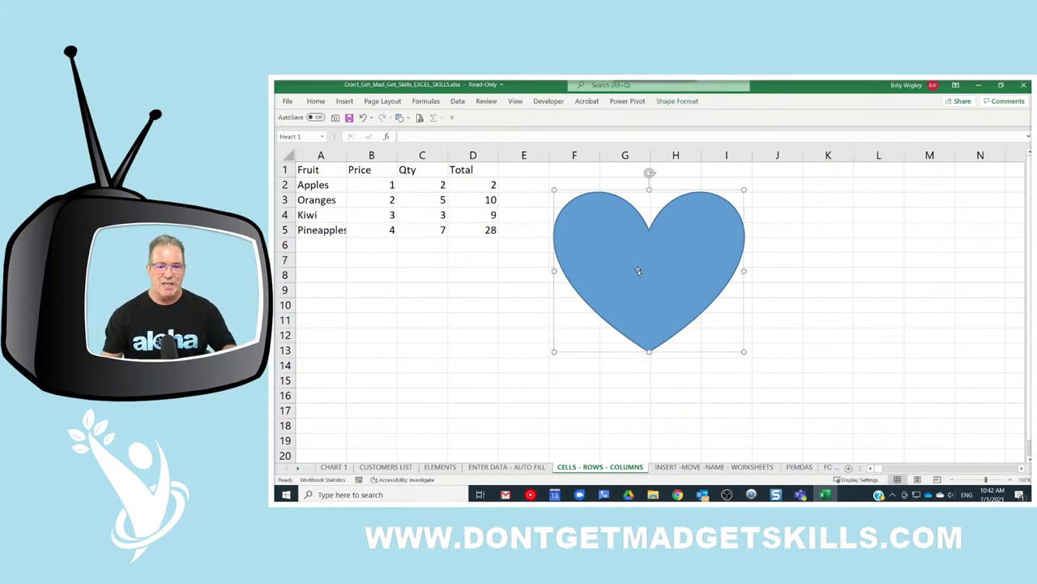
text(Edit the te)
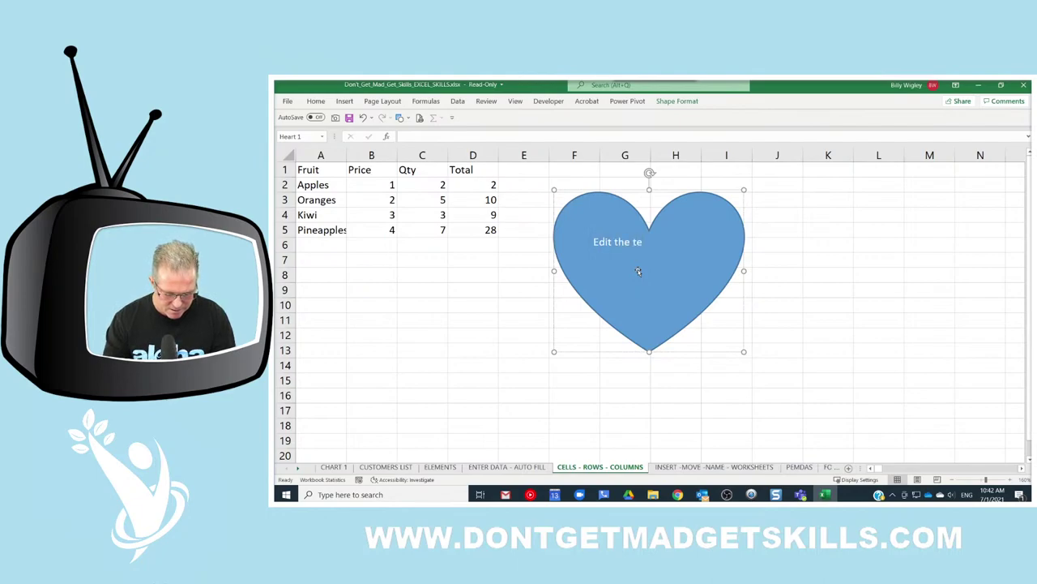
text(xt)
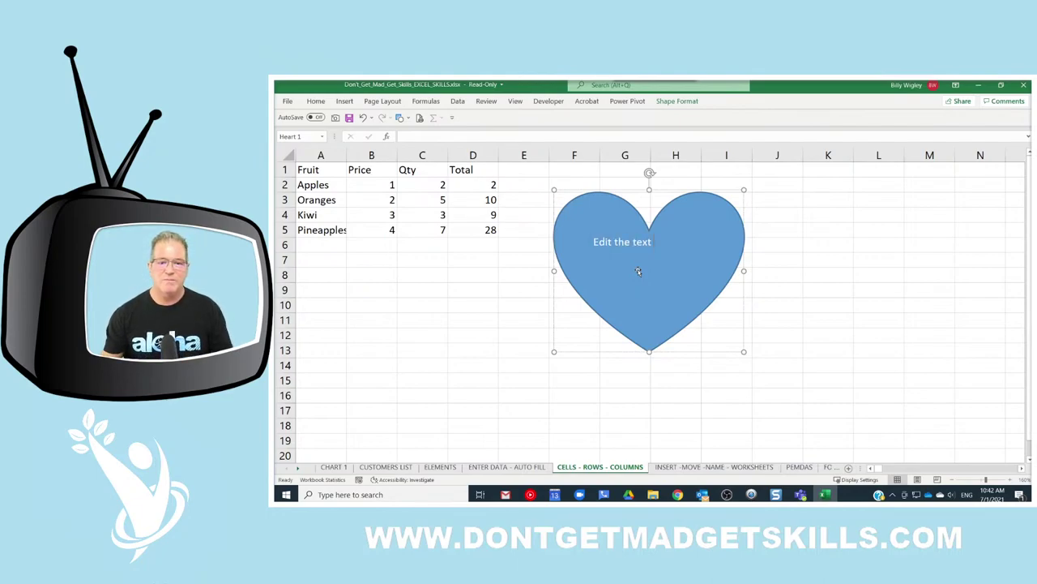
click(929, 274)
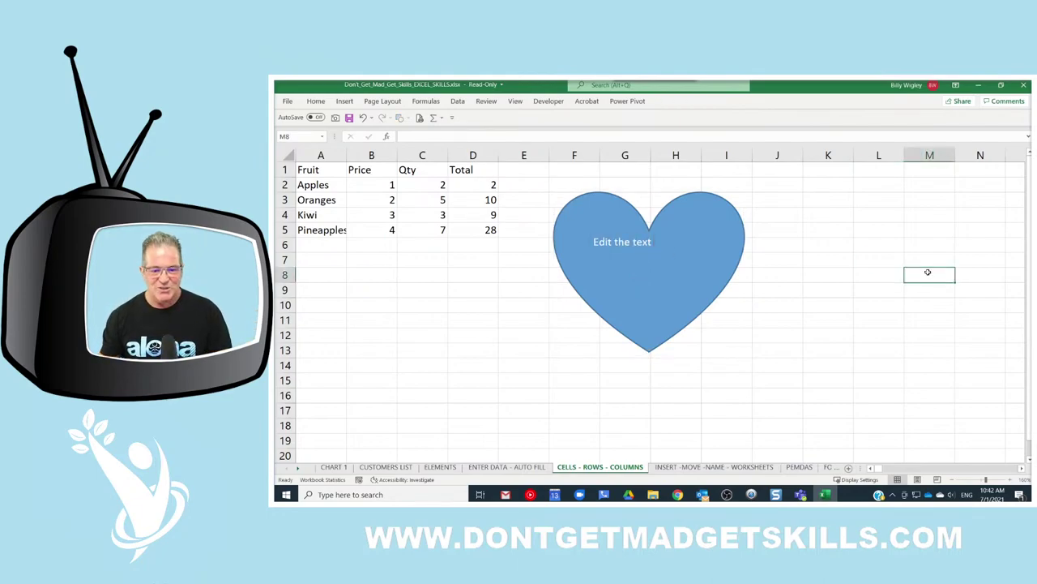
- Examine the shape and text formatting tools available for the heart, leaving the ribbon collapsed
click(644, 256)
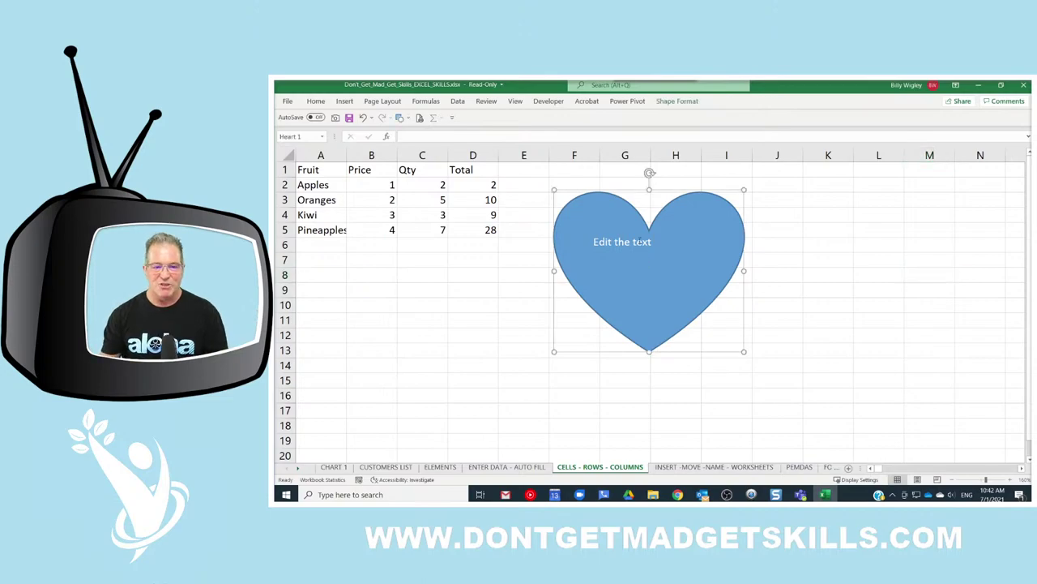
click(681, 102)
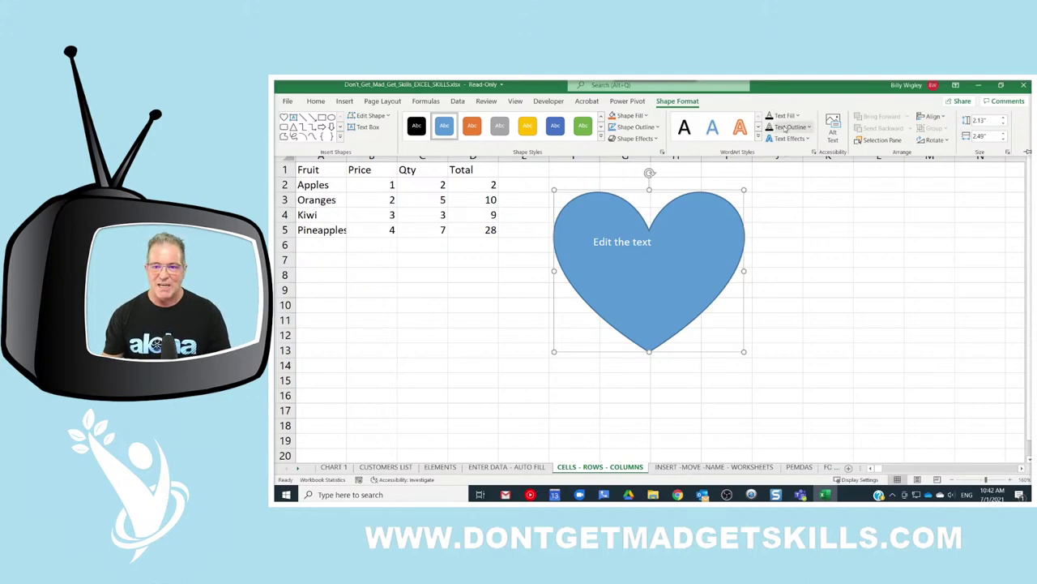
key(ctrl+F1)
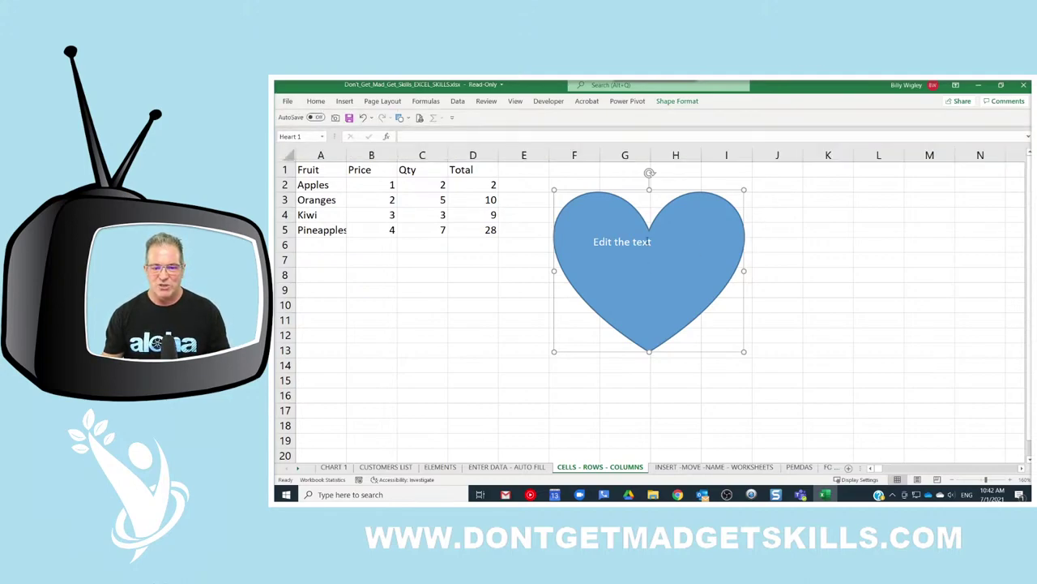
- Delete all the text inside the heart shape
key(ctrl+a)
key(Delete)
click(866, 275)
- Enter "Edit the text by using your mighty mouse." inside the heart shape
click(668, 302)
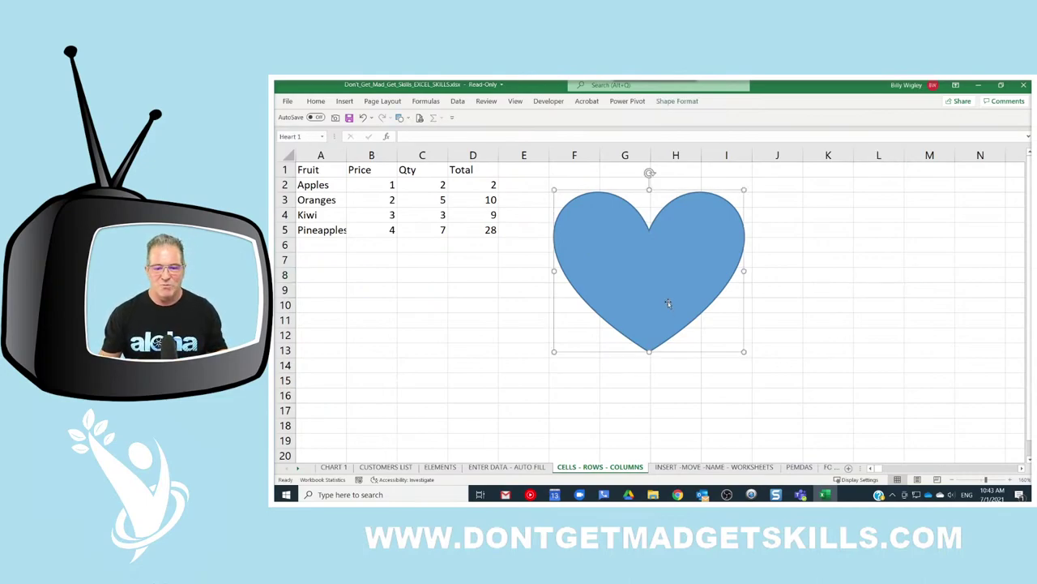
text(Edit the text b)
text(y)
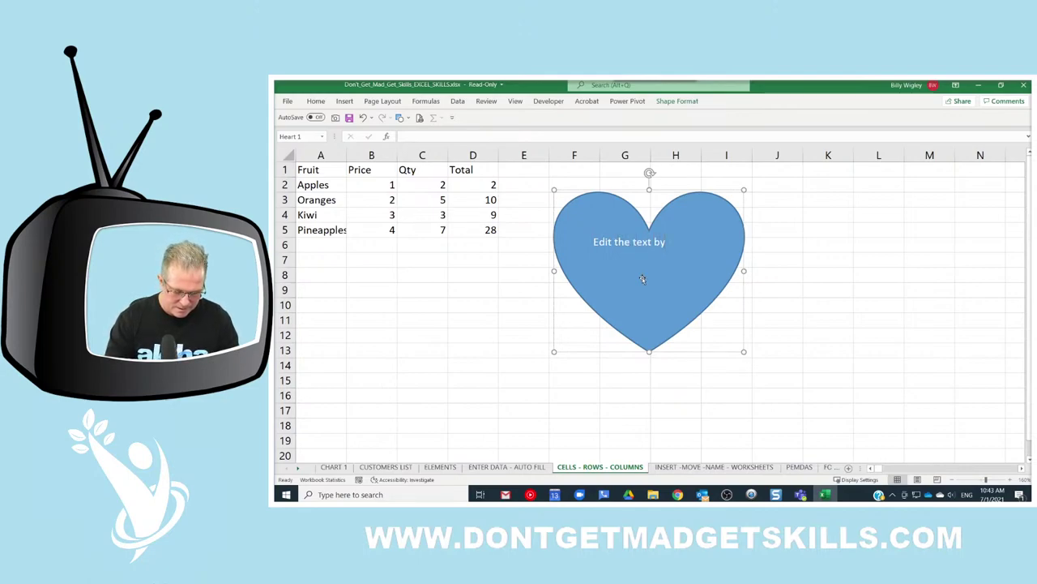
text( using you)
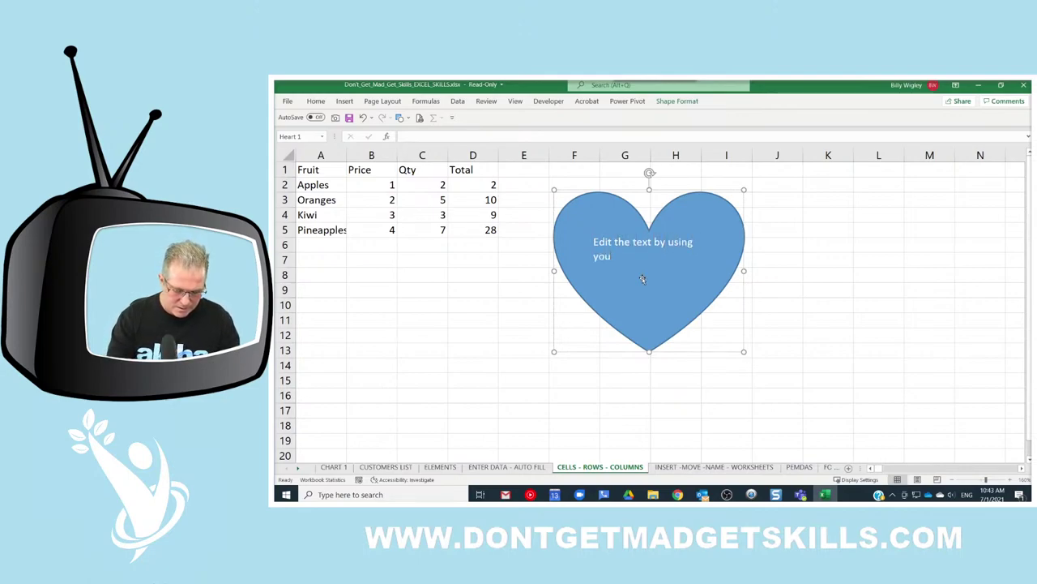
text(r mighty mouse.)
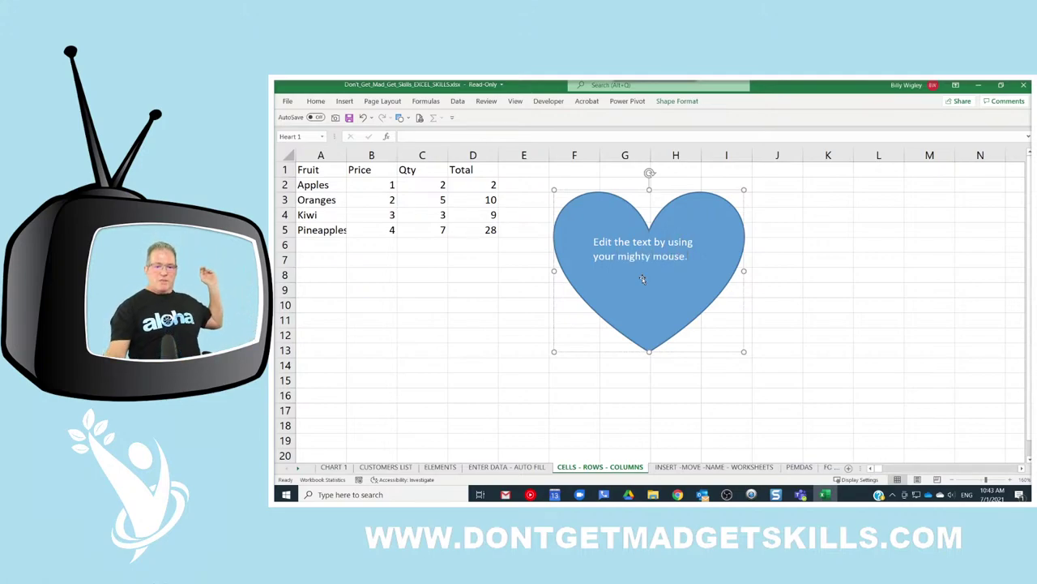
click(935, 285)
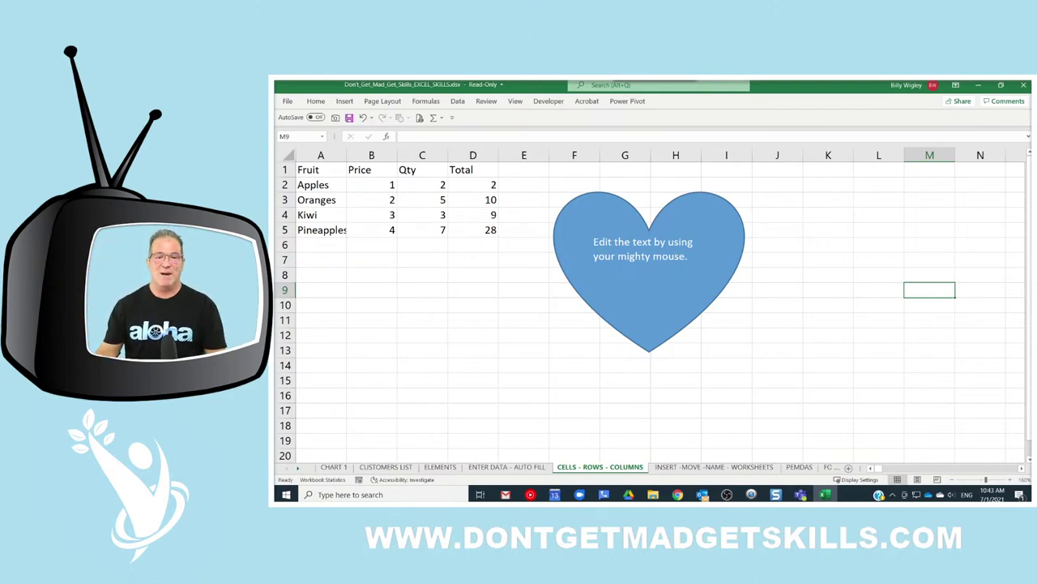
- Switch to the Chrome window showing the "7 Steps To Excel Success" live classes and view the upcoming sessions
mouse_move(685, 506)
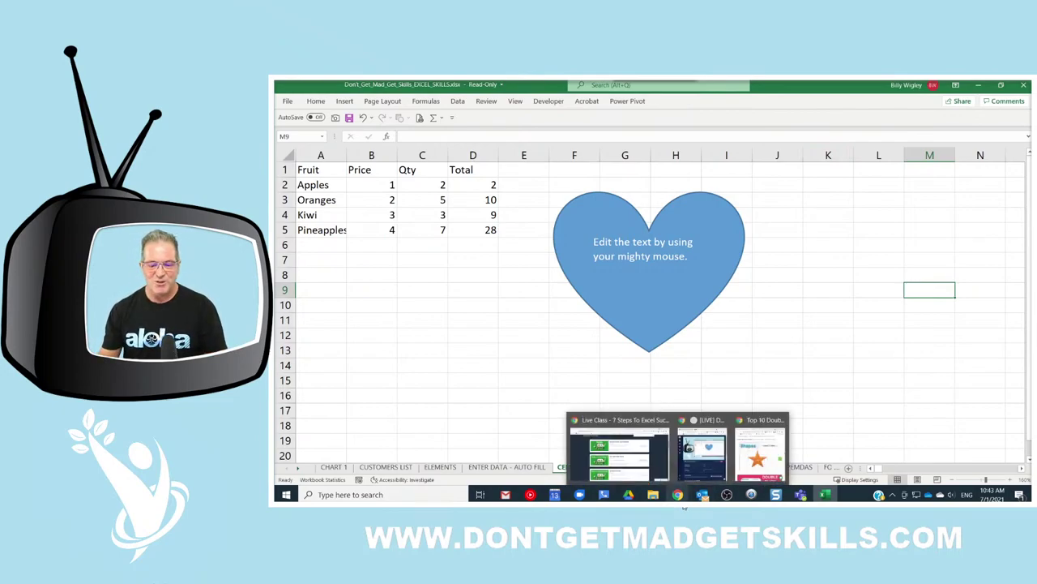
click(659, 462)
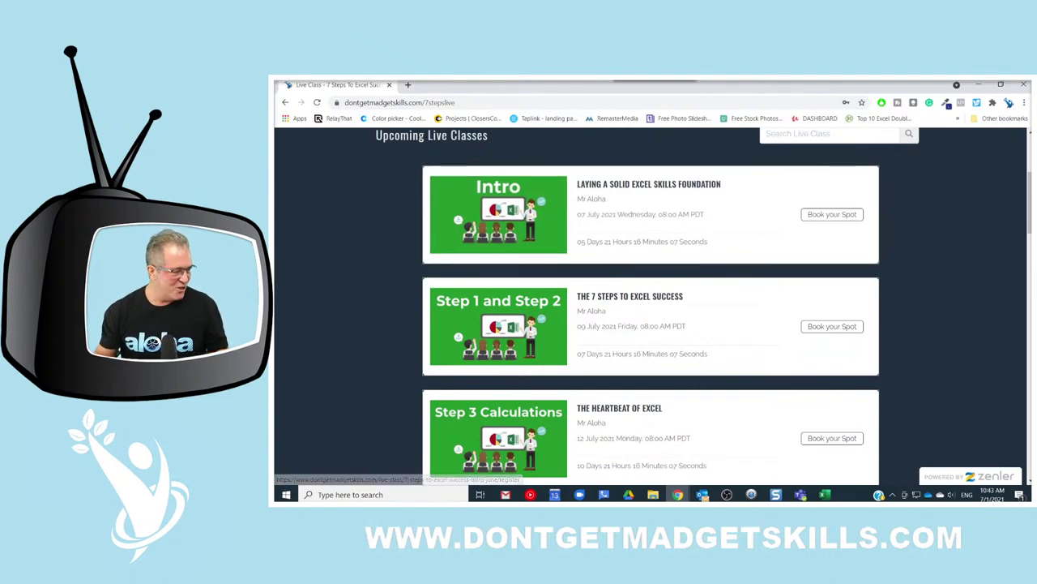
click(727, 495)
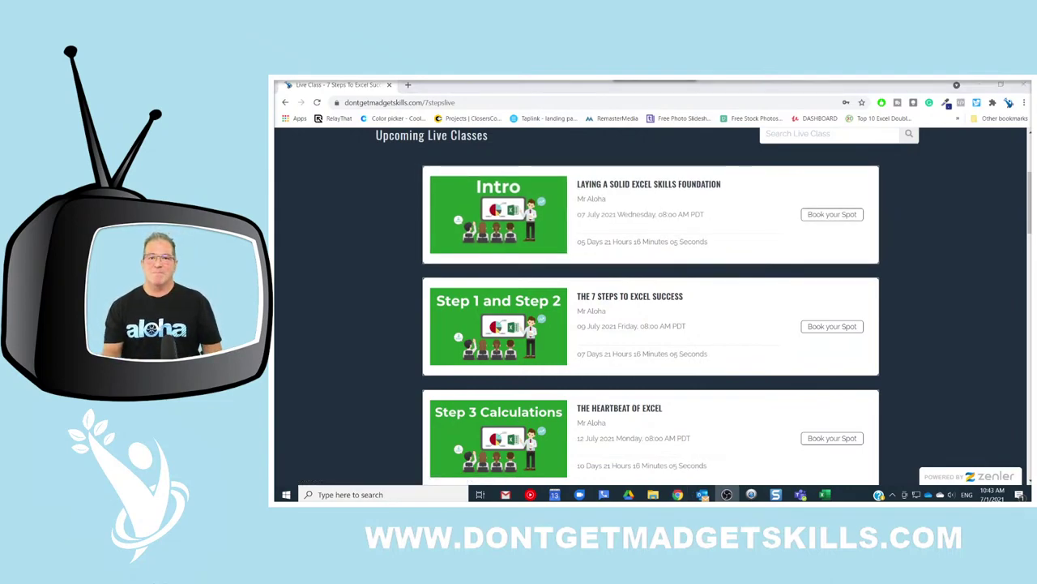